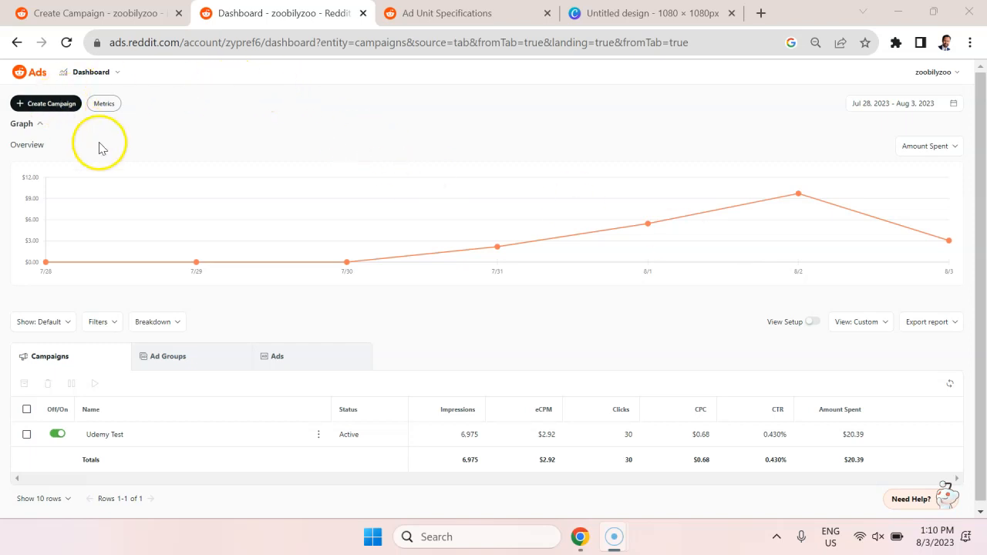
# Look through the dashboard's ad groups and display the list of individual ads with their performance figures
pyautogui.scroll(-1, 148, 244)
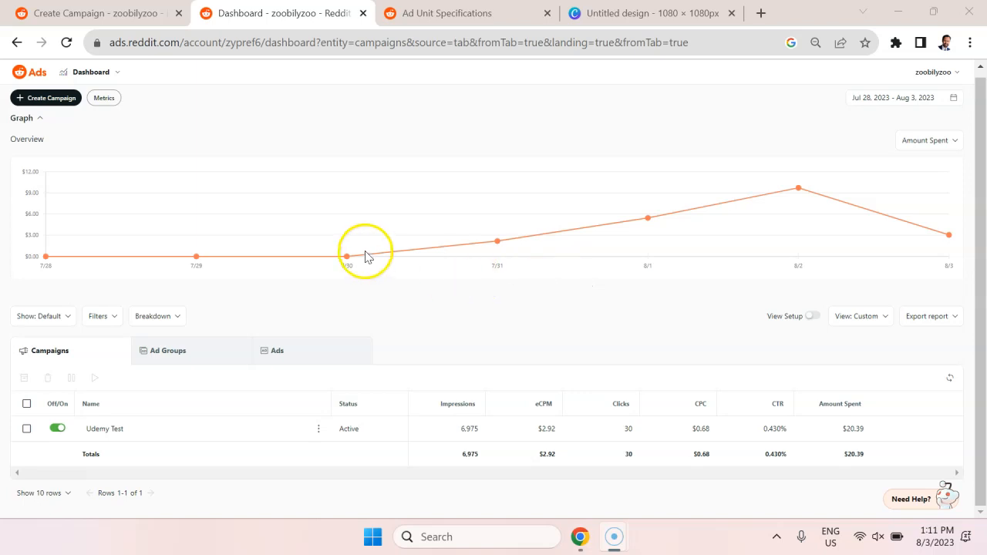
pyautogui.scroll(1, 95, 372)
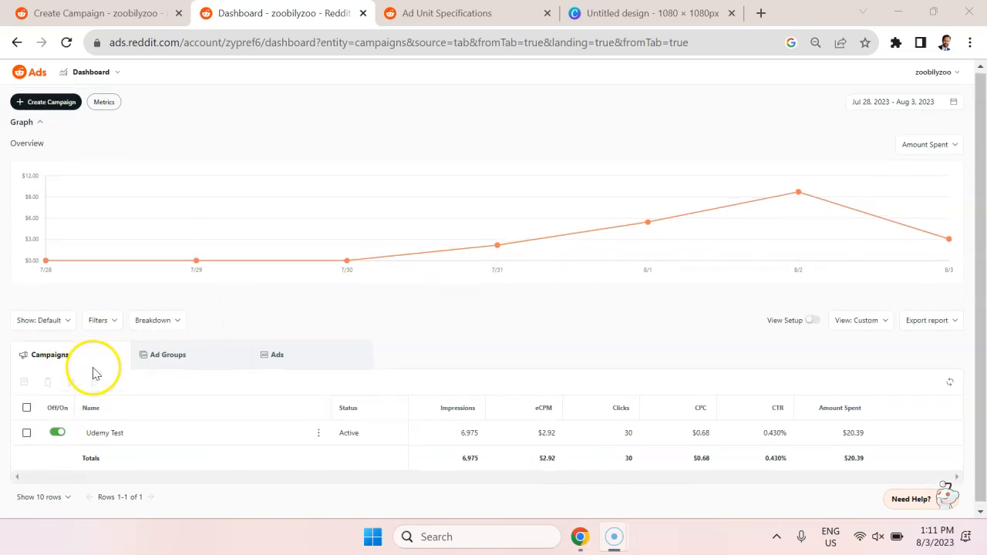
pyautogui.click(172, 365)
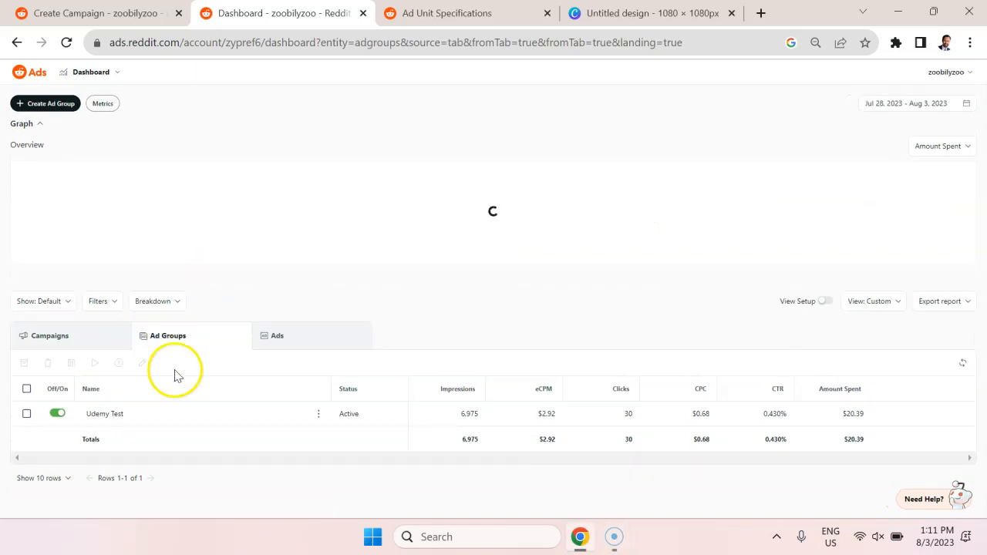
pyautogui.click(324, 333)
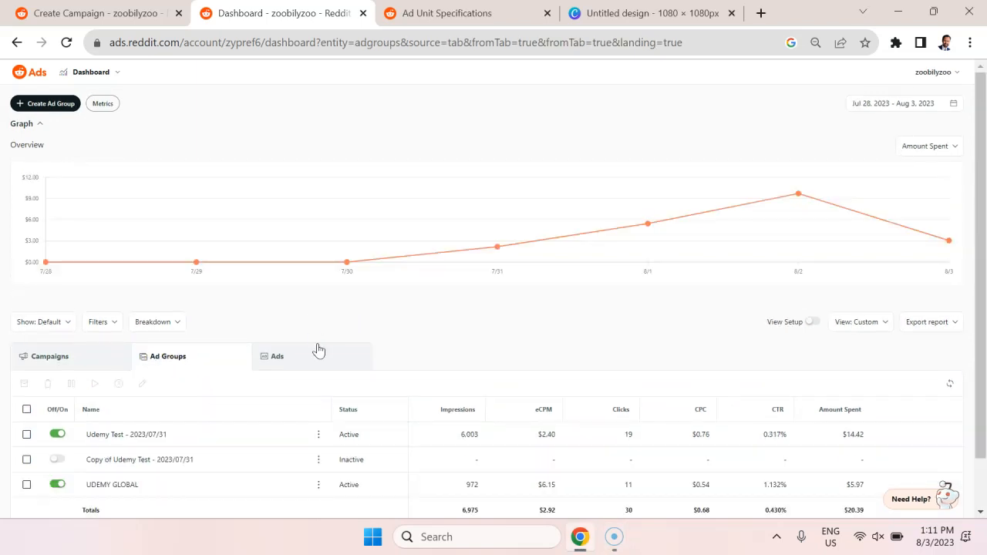
pyautogui.click(311, 358)
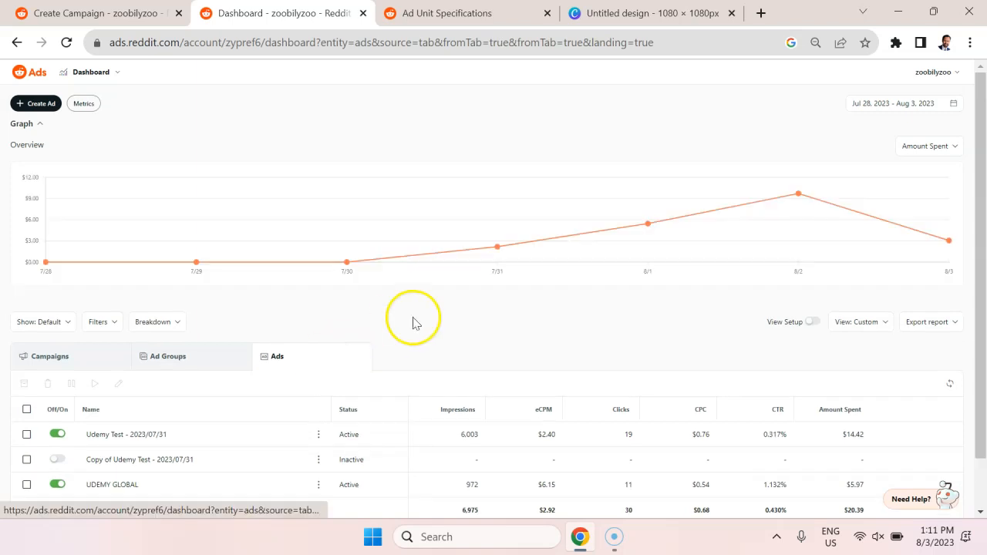
pyautogui.scroll(-1, 411, 319)
pyautogui.scroll(-2, 399, 386)
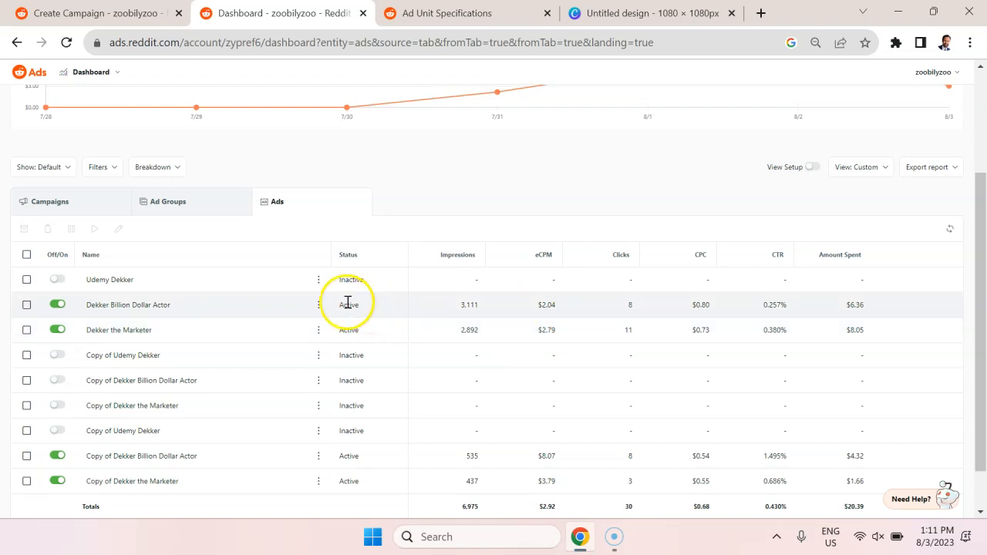
# Open the first active ad for editing and review its headline, video, thumbnail, destination URL and preview
pyautogui.click(319, 305)
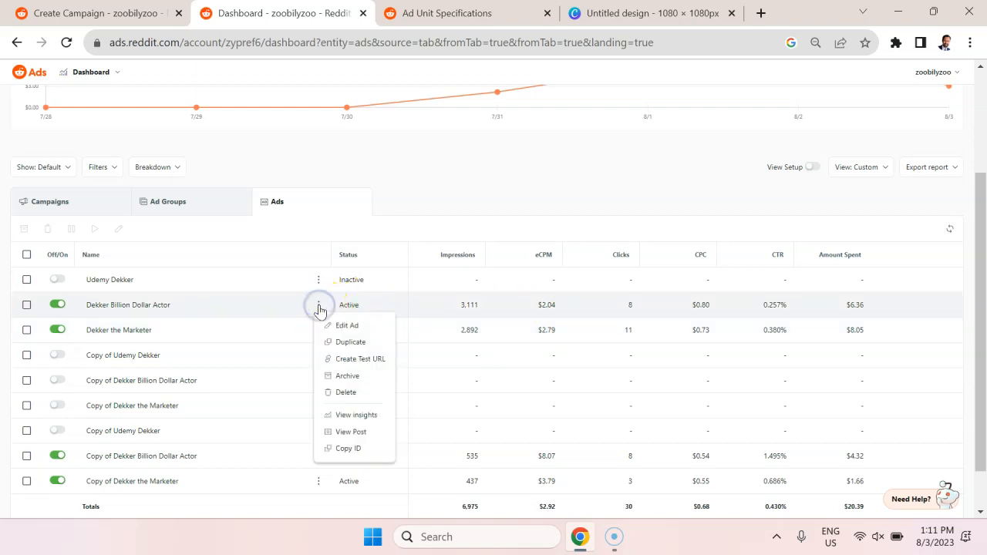
pyautogui.click(369, 326)
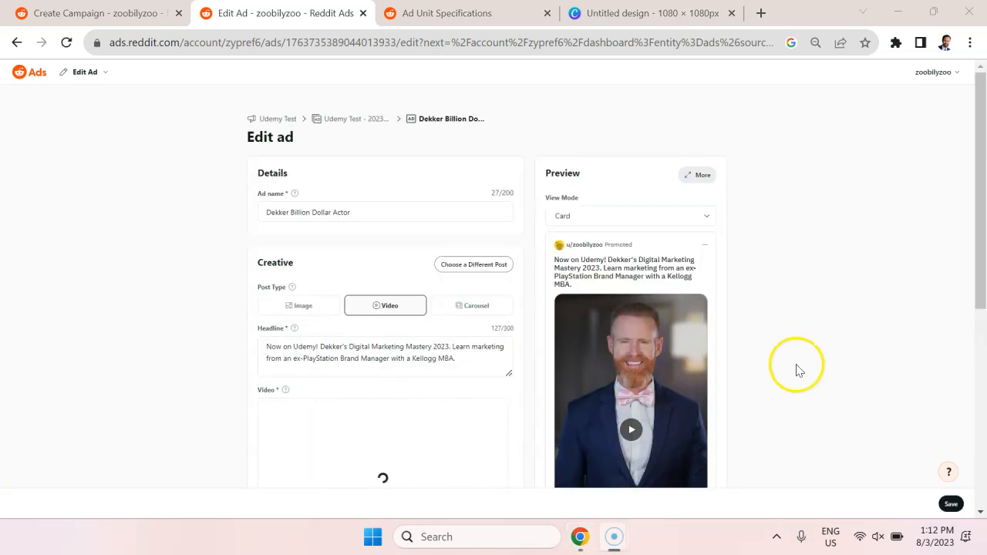
pyautogui.scroll(-3, 790, 365)
pyautogui.scroll(1, 790, 364)
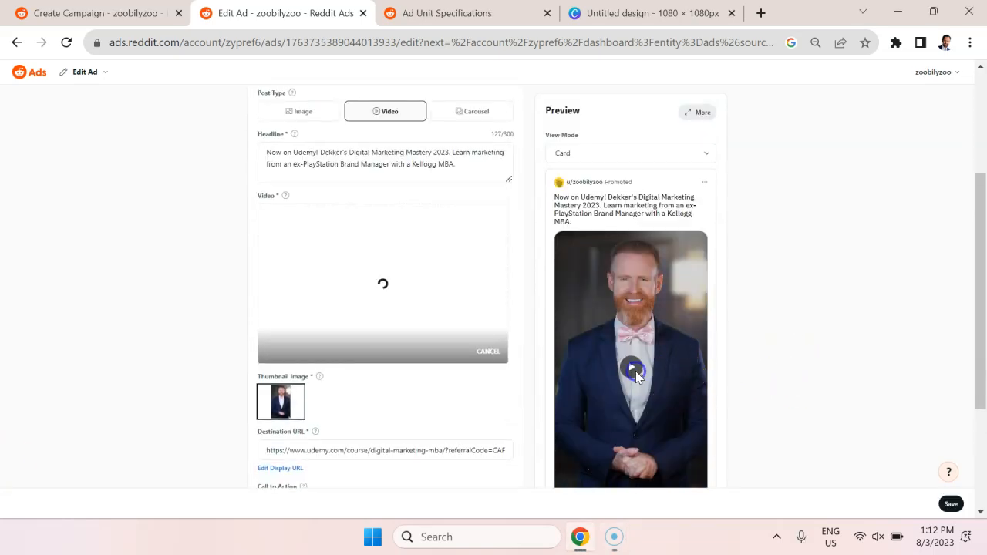
pyautogui.scroll(-3, 460, 351)
pyautogui.scroll(1, 440, 322)
pyautogui.scroll(2, 440, 322)
pyautogui.scroll(-3, 440, 324)
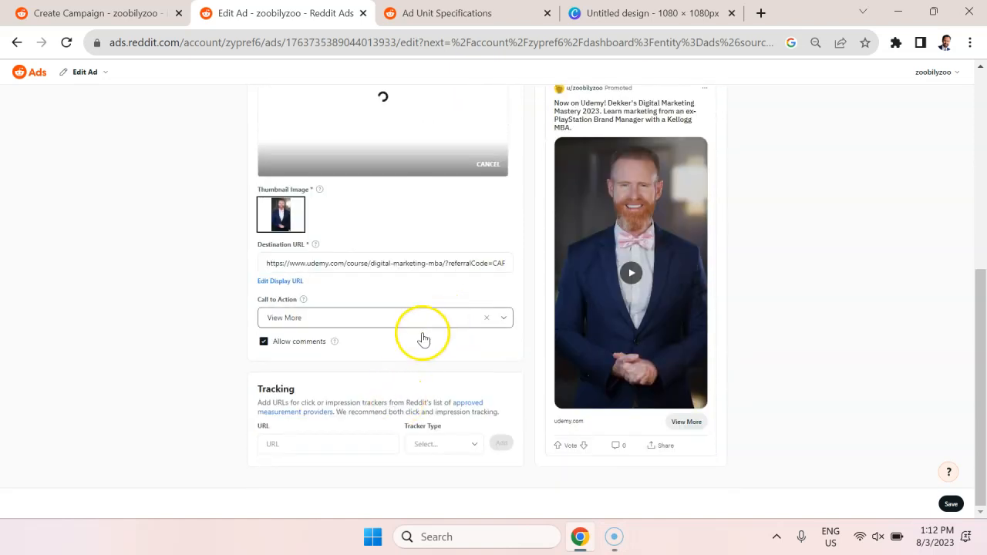
# Check the ad's call-to-action setting without changing it, and review its name, post type and headline
pyautogui.click(414, 319)
pyautogui.click(220, 310)
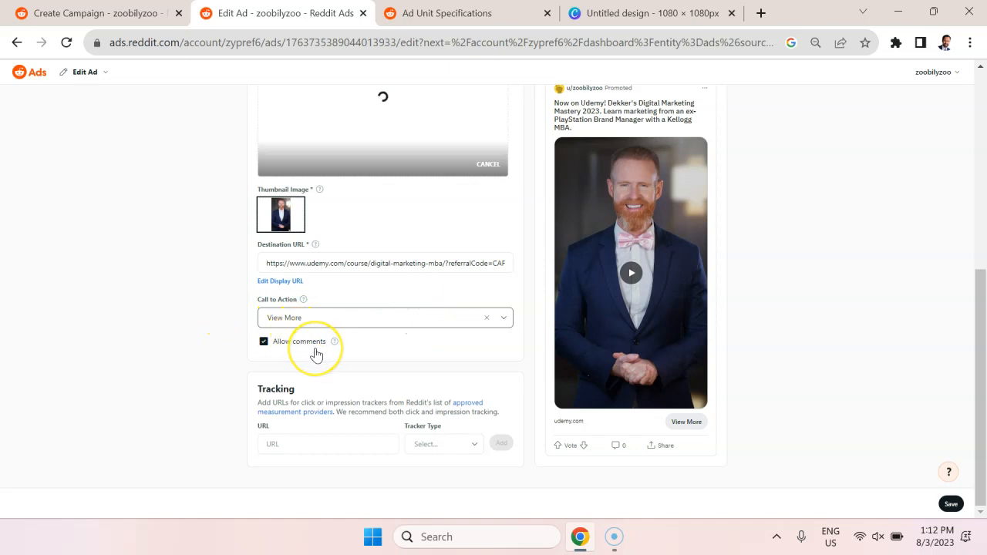
pyautogui.scroll(3, 315, 353)
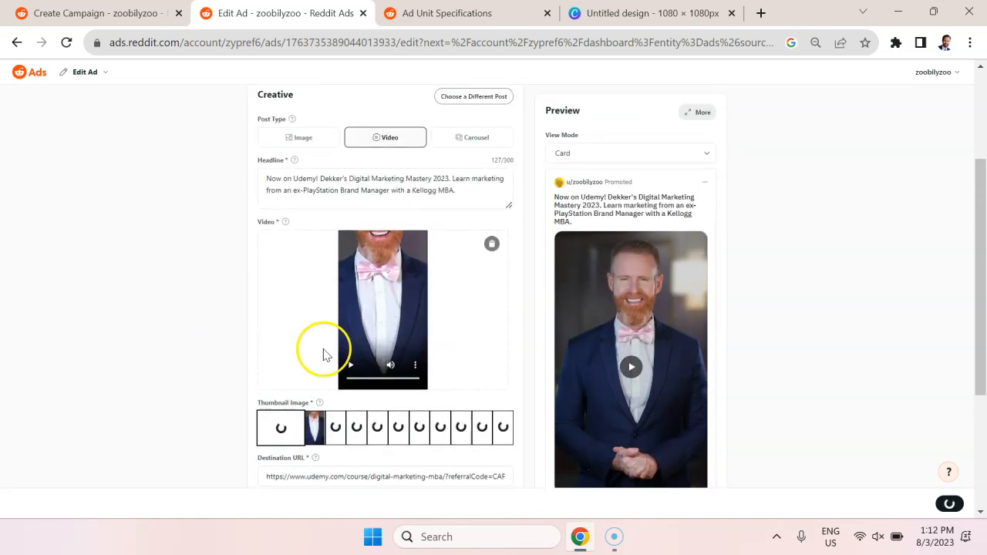
pyautogui.scroll(2, 848, 194)
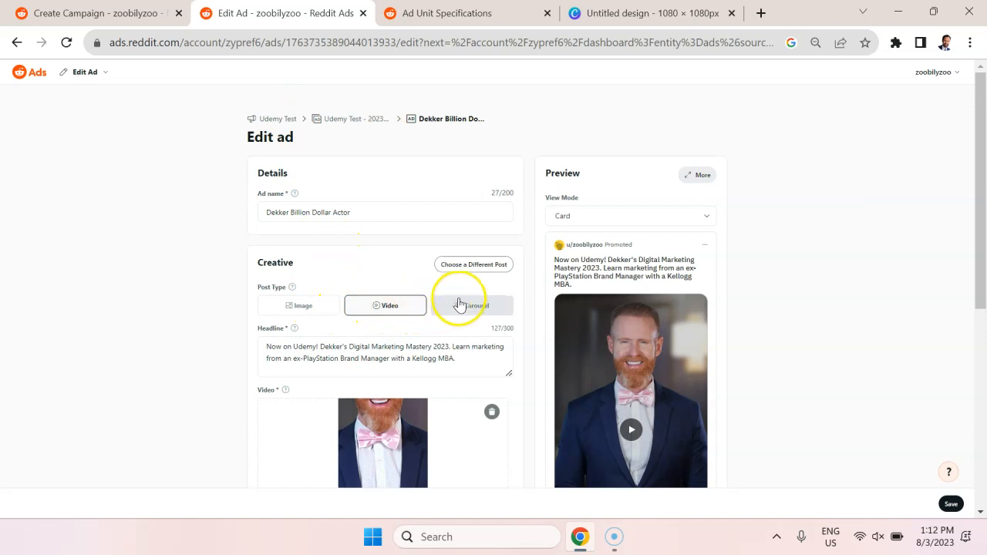
# Return to the dashboard's ad groups and open the ad group "Udemy Test - 2023/07/31" for editing
pyautogui.click(17, 42)
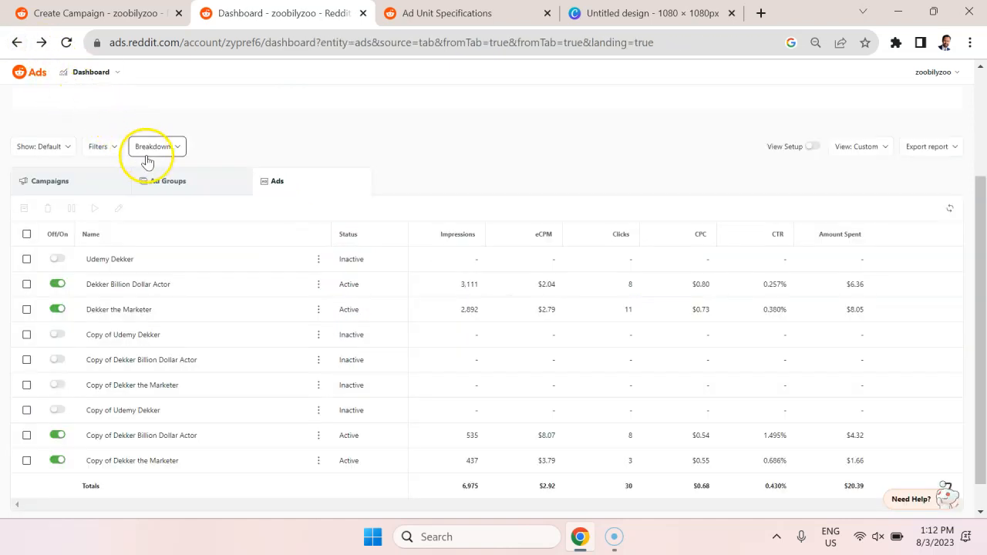
pyautogui.click(162, 183)
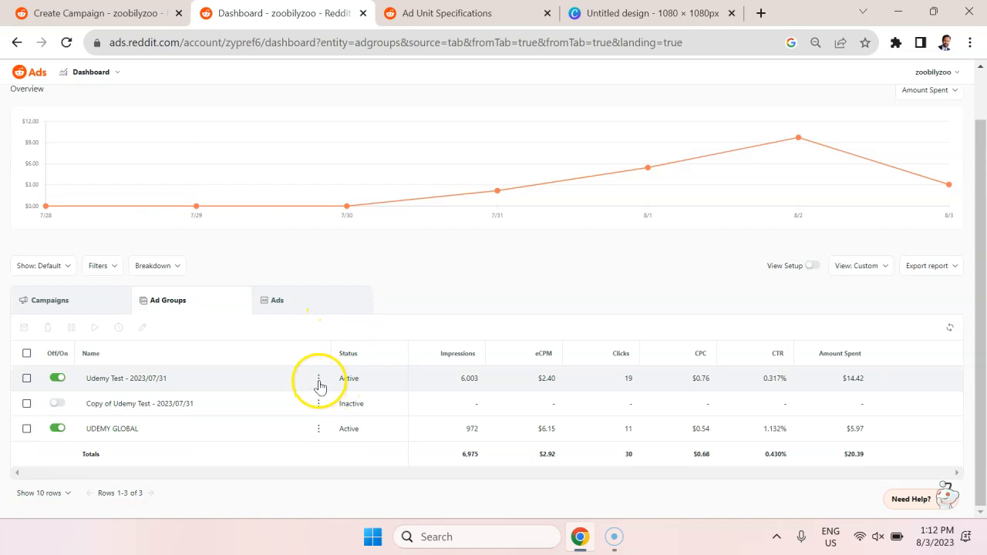
pyautogui.click(318, 378)
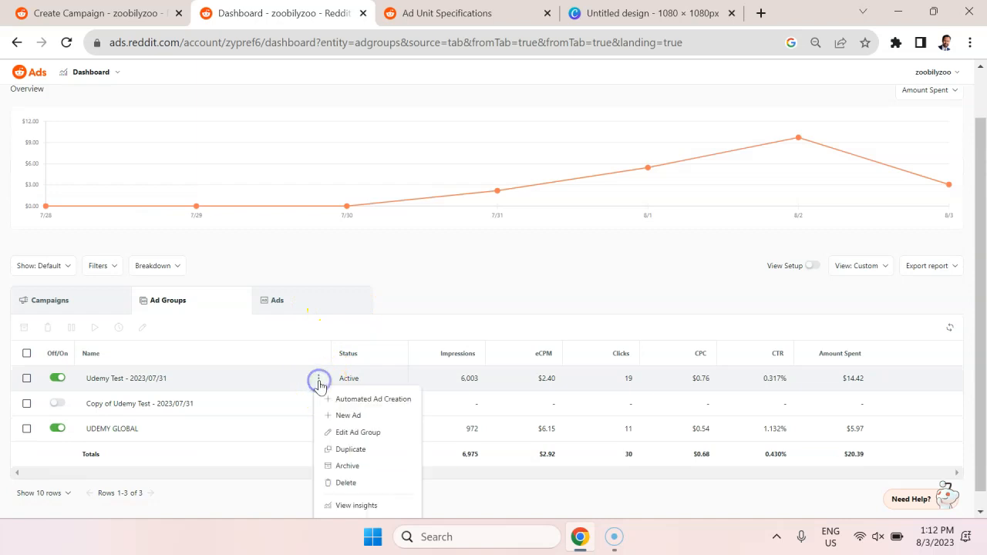
pyautogui.click(386, 434)
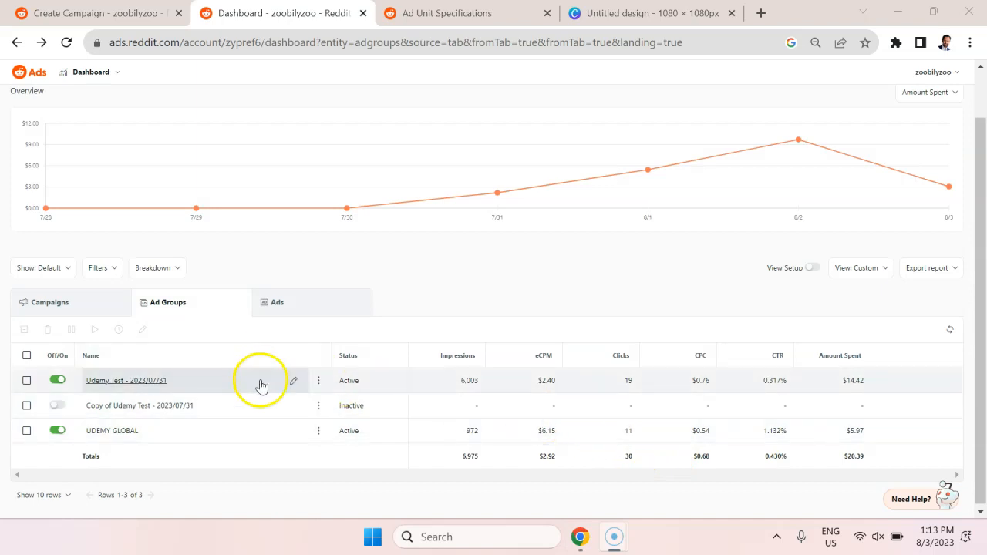
pyautogui.click(318, 382)
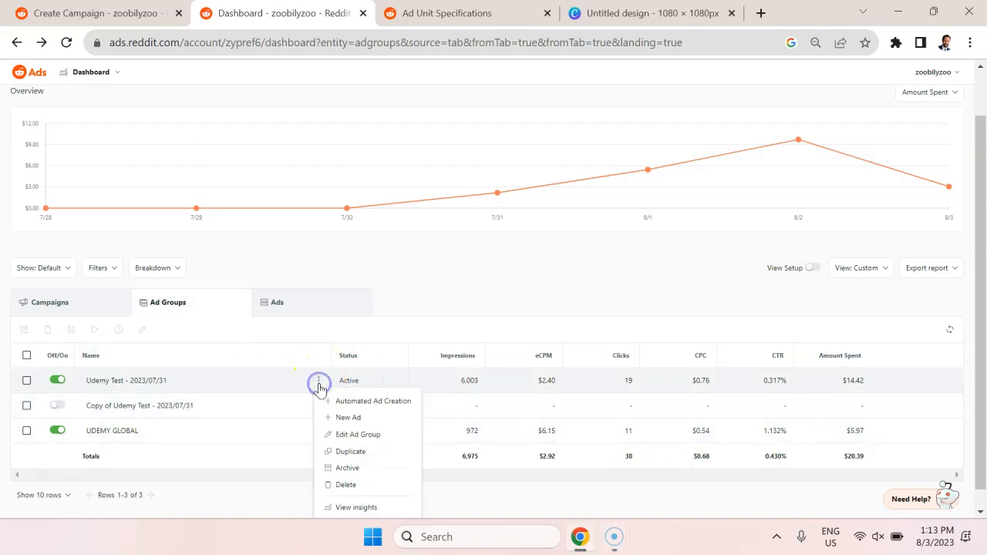
pyautogui.click(352, 434)
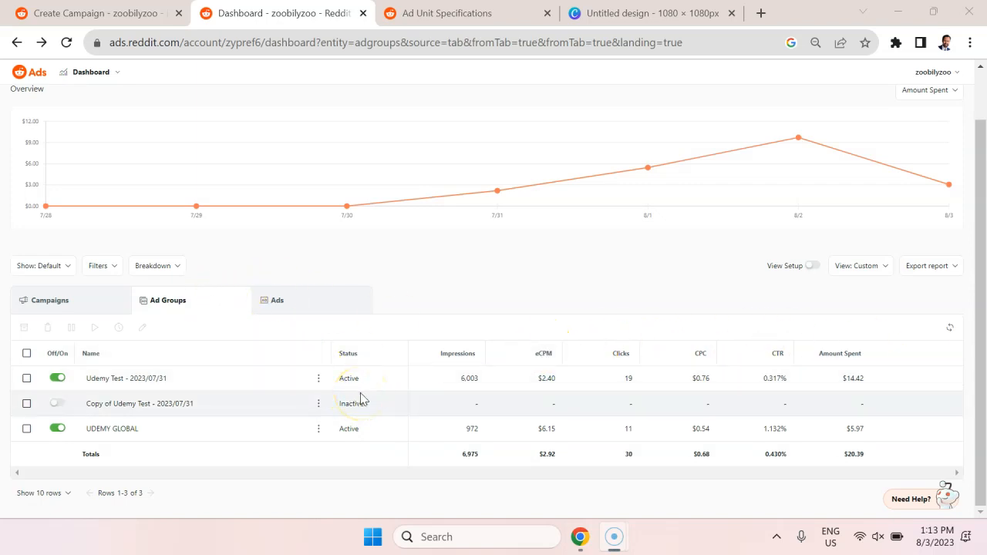
pyautogui.click(320, 381)
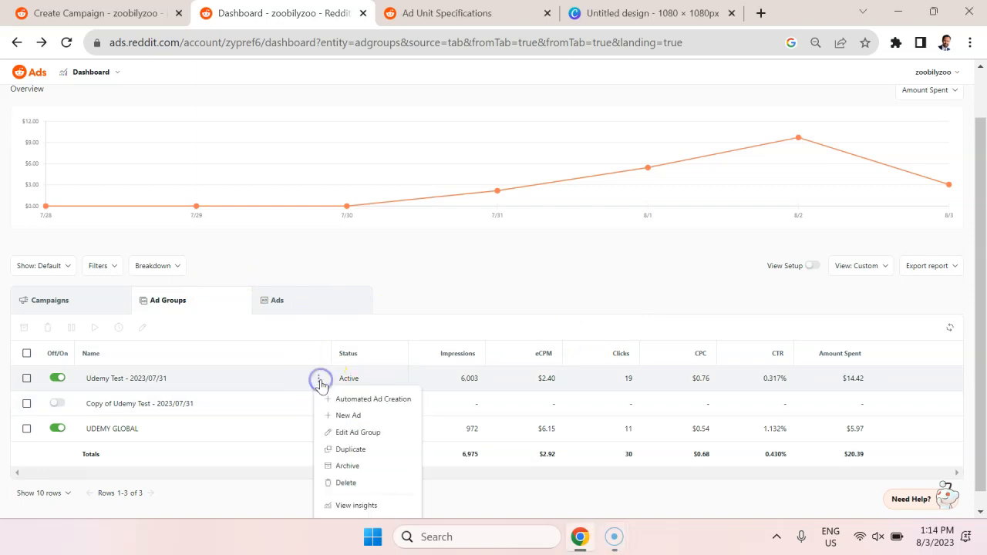
pyautogui.click(378, 432)
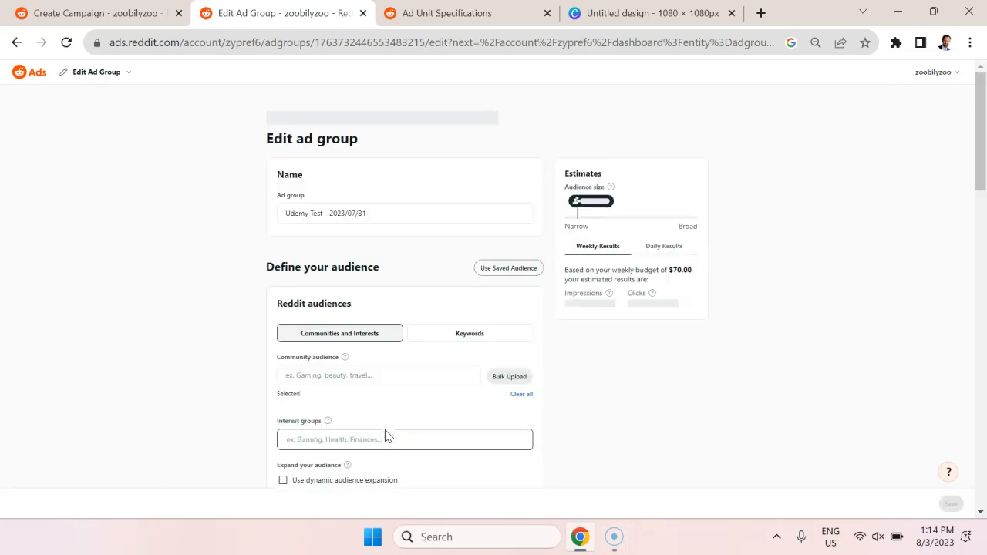
# Review the ad group's targeting: audience size estimate, selected communities, interest groups, custom audiences and included locations
pyautogui.scroll(-1, 586, 349)
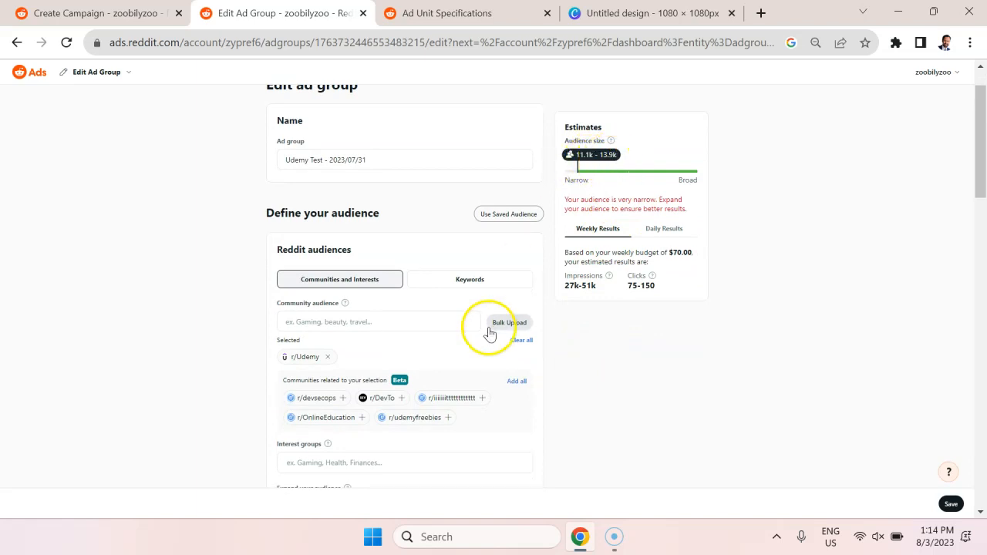
pyautogui.scroll(-2, 489, 333)
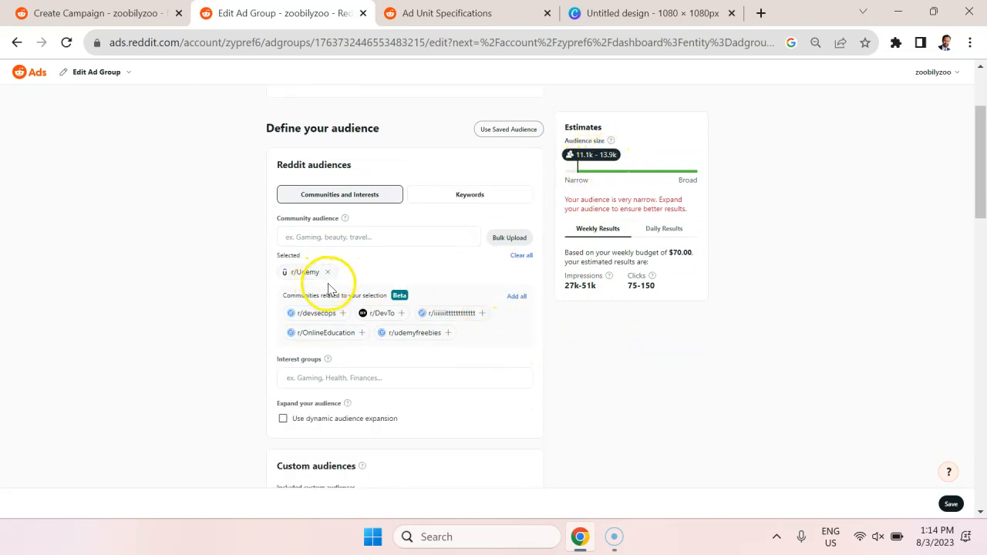
pyautogui.scroll(-5, 360, 279)
pyautogui.scroll(-5, 359, 279)
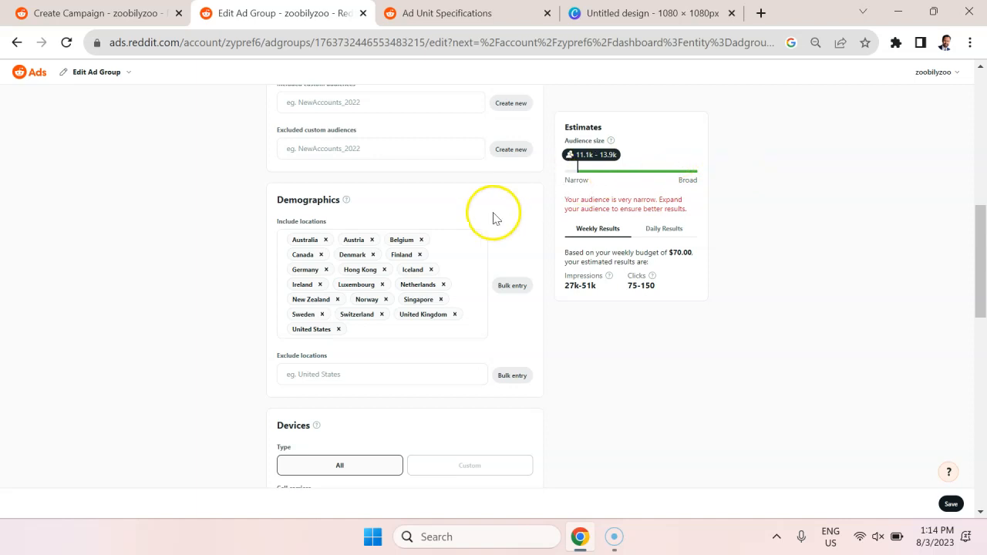
pyautogui.scroll(-1, 493, 218)
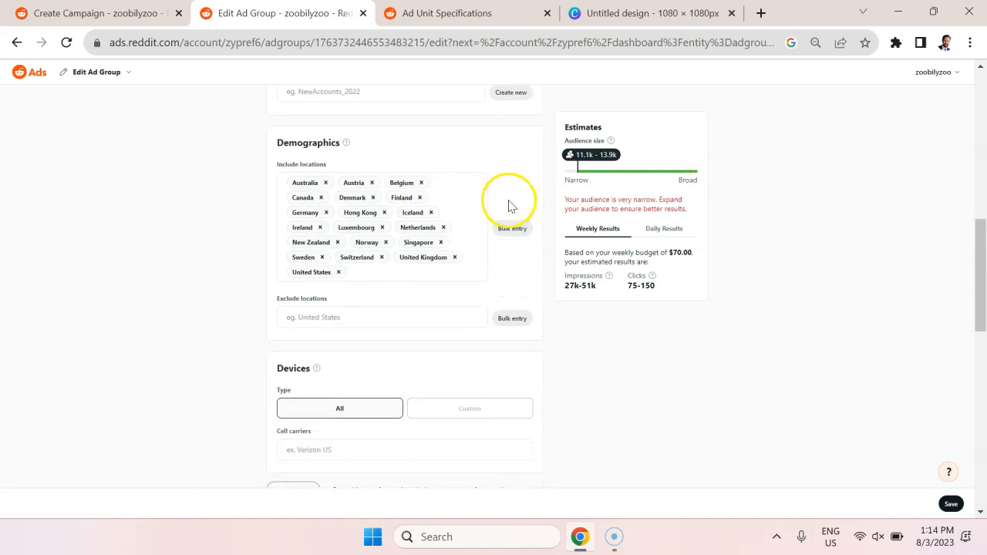
pyautogui.scroll(1, 509, 205)
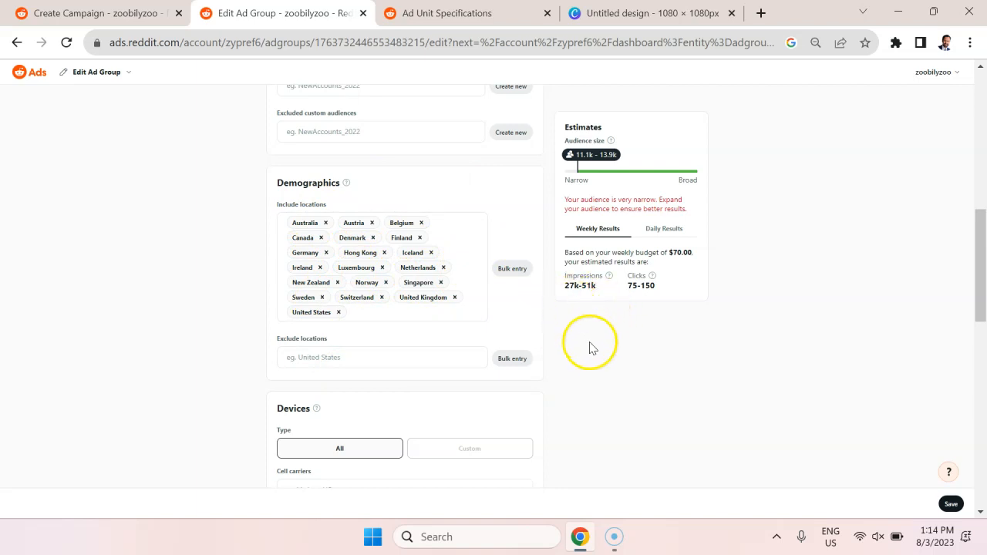
pyautogui.scroll(-1, 592, 351)
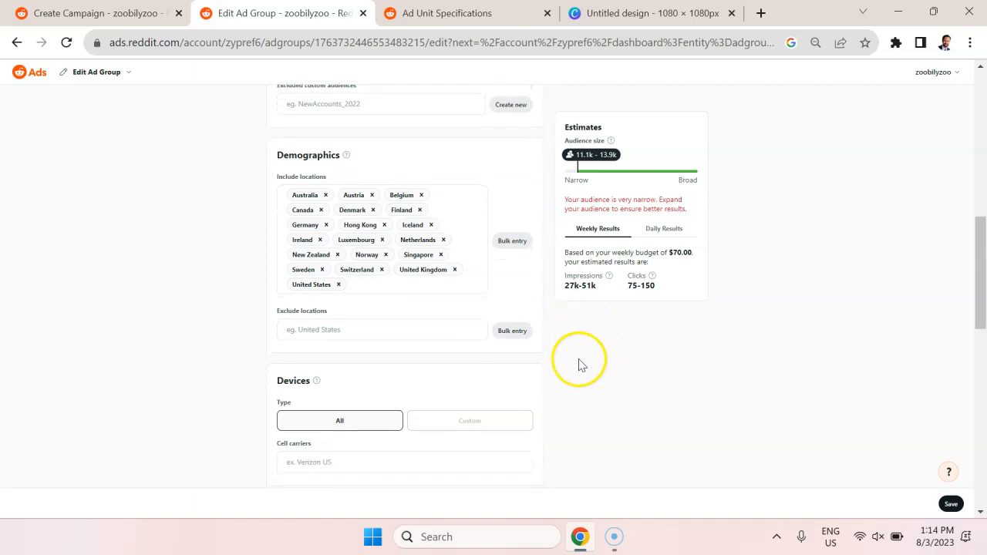
pyautogui.scroll(-1, 599, 378)
pyautogui.scroll(2, 602, 379)
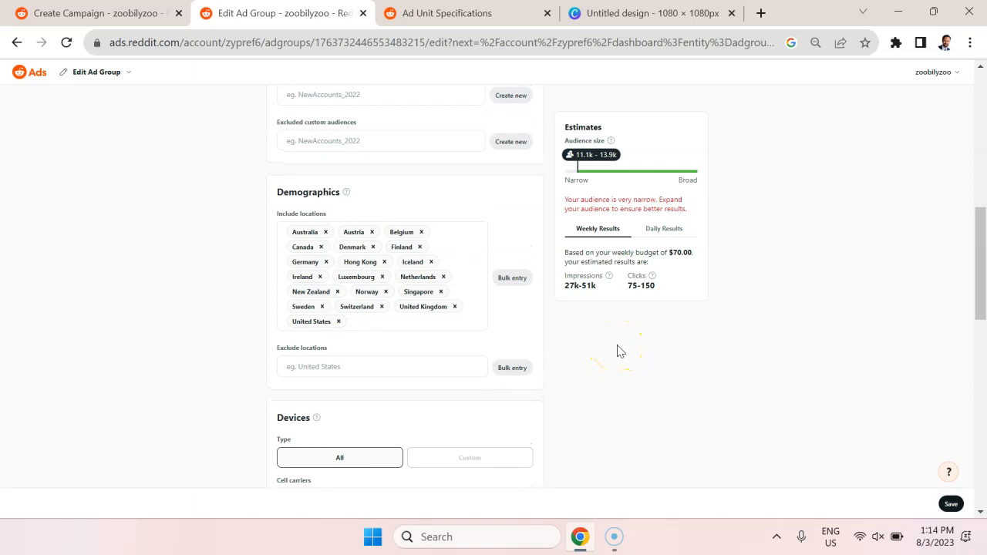
pyautogui.scroll(-3, 537, 222)
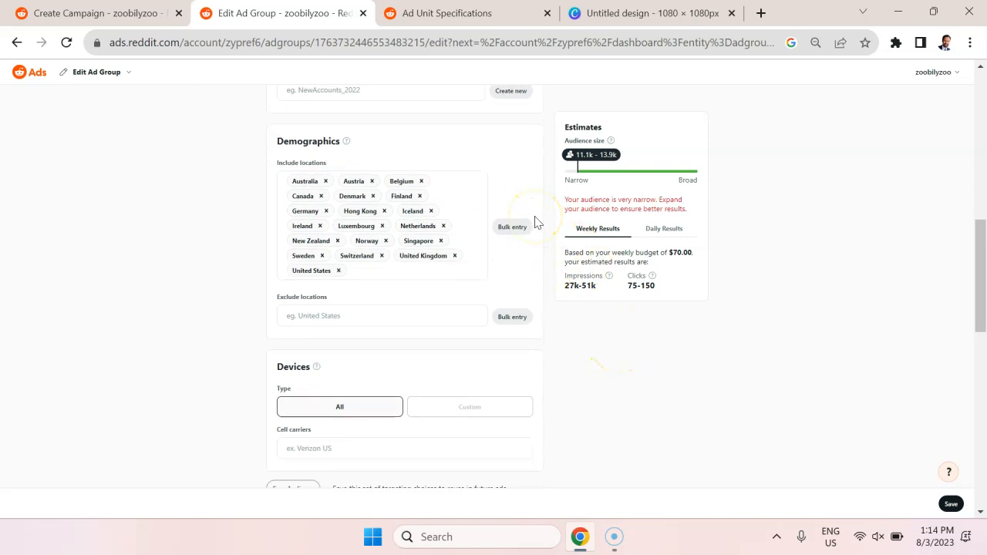
# Review the ad group's device, placement and brand safety settings, and its budget, bid strategy and cost-per-click cap
pyautogui.scroll(-3, 592, 336)
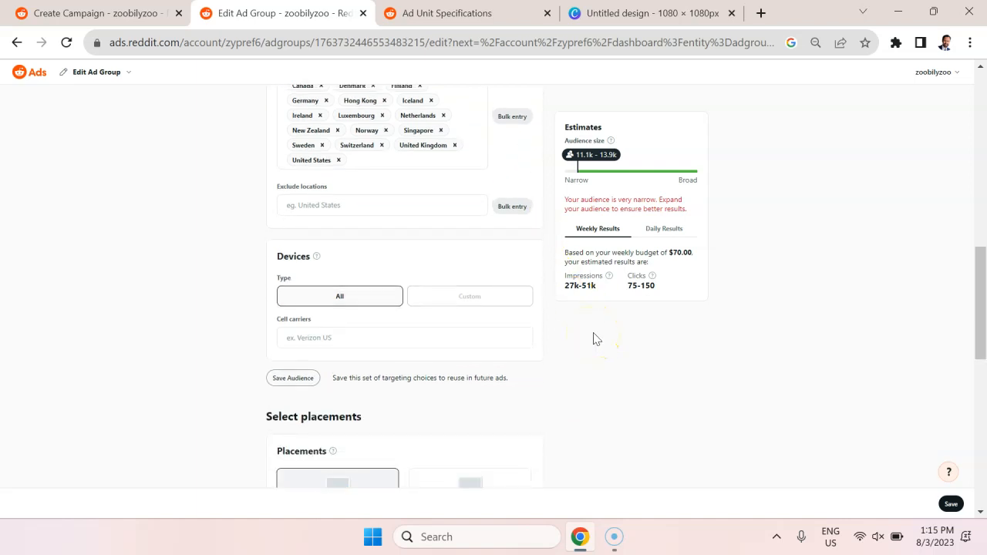
pyautogui.scroll(-2, 593, 337)
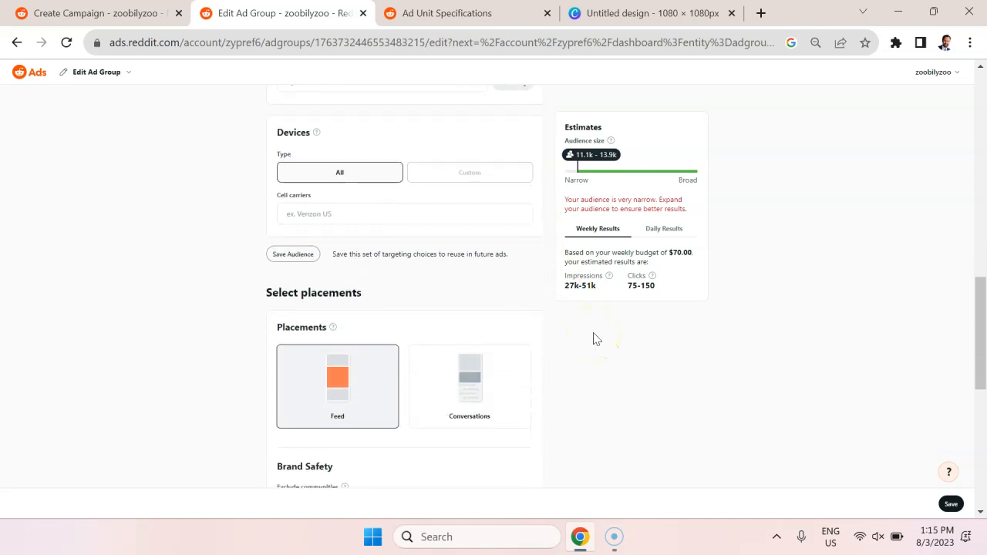
pyautogui.scroll(-3, 593, 338)
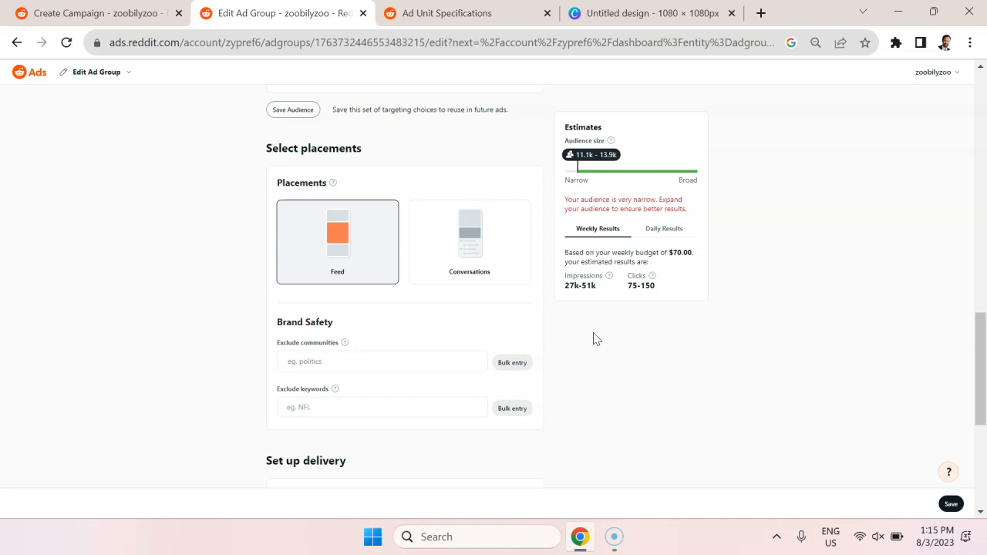
pyautogui.scroll(-4, 593, 338)
pyautogui.scroll(1, 593, 337)
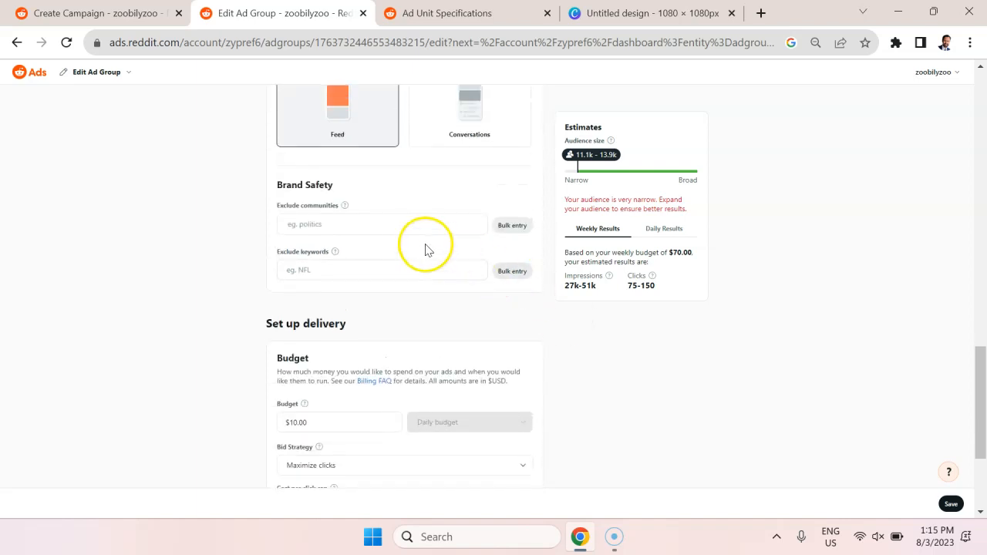
pyautogui.scroll(-1, 452, 253)
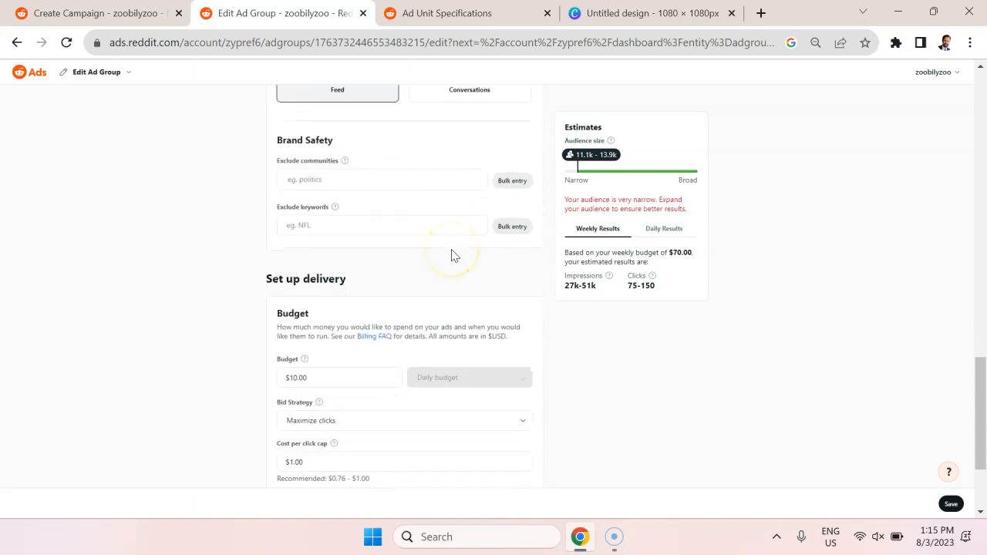
pyautogui.scroll(-2, 396, 231)
pyautogui.click(323, 300)
pyautogui.click(637, 393)
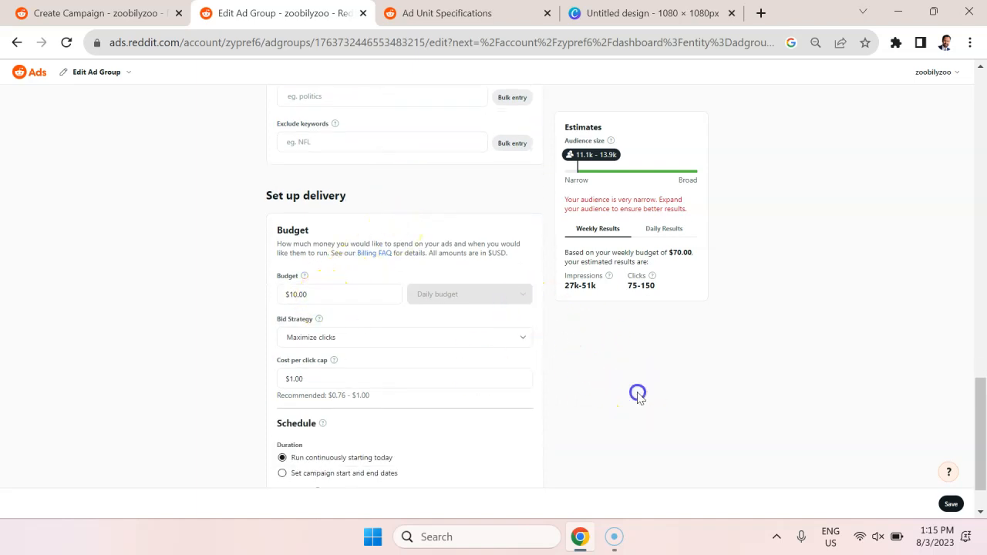
# Review the ad group's daily budget, available bid strategies, cost-per-click cap and schedule without changing them
pyautogui.scroll(-1, 638, 395)
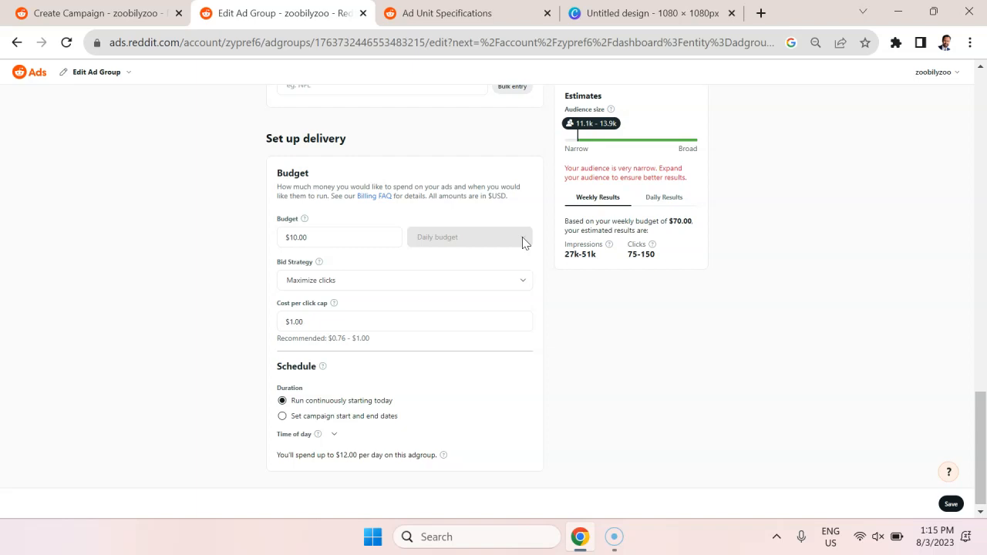
pyautogui.click(367, 238)
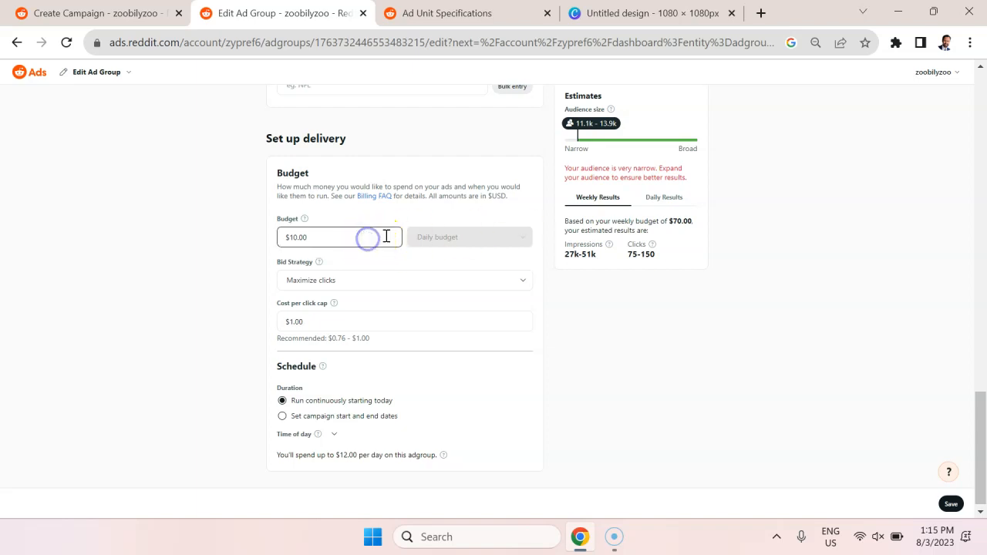
pyautogui.click(410, 219)
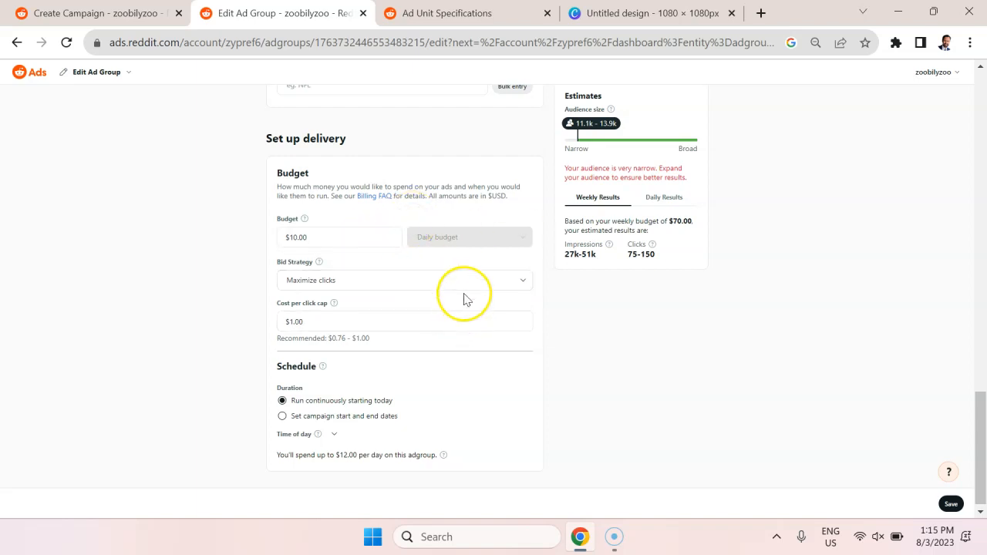
pyautogui.click(440, 282)
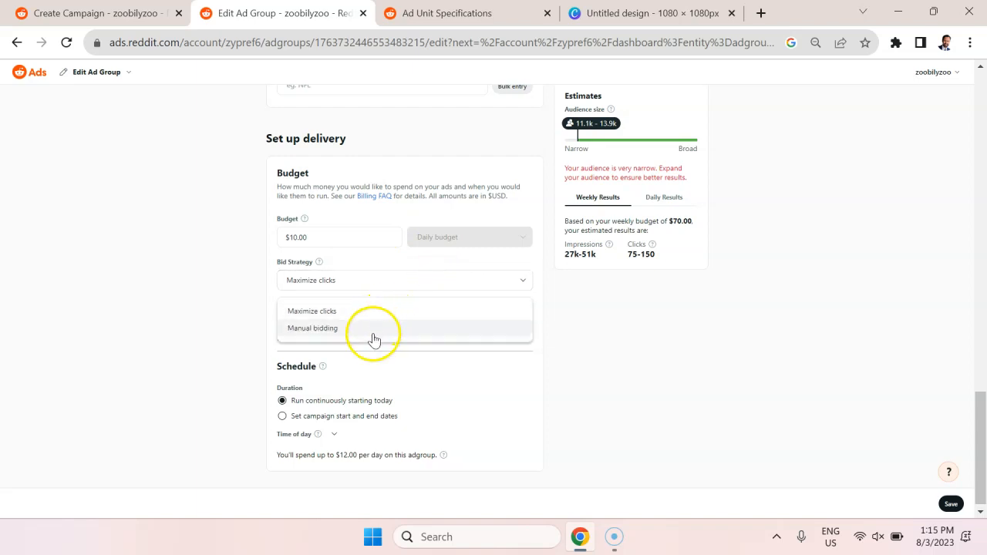
pyautogui.click(604, 384)
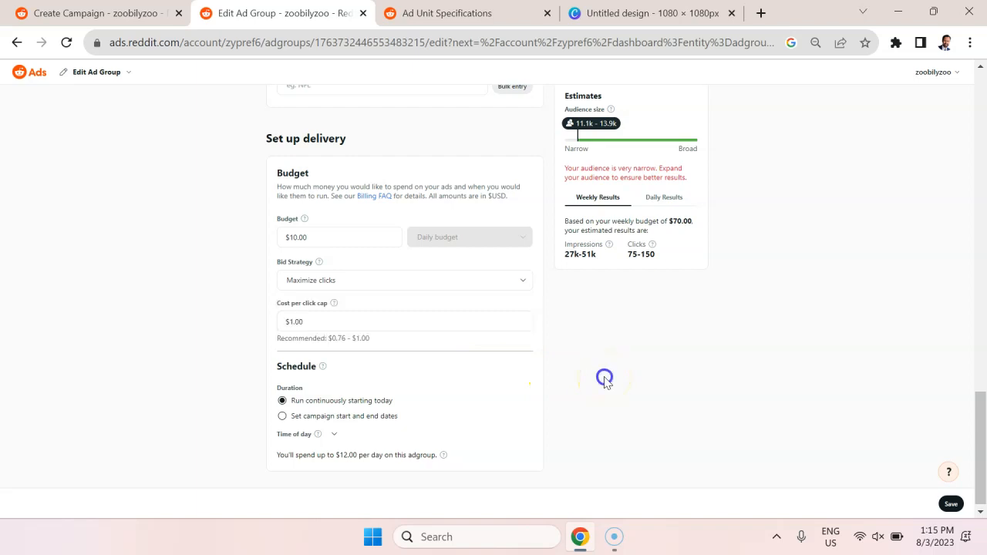
pyautogui.click(347, 325)
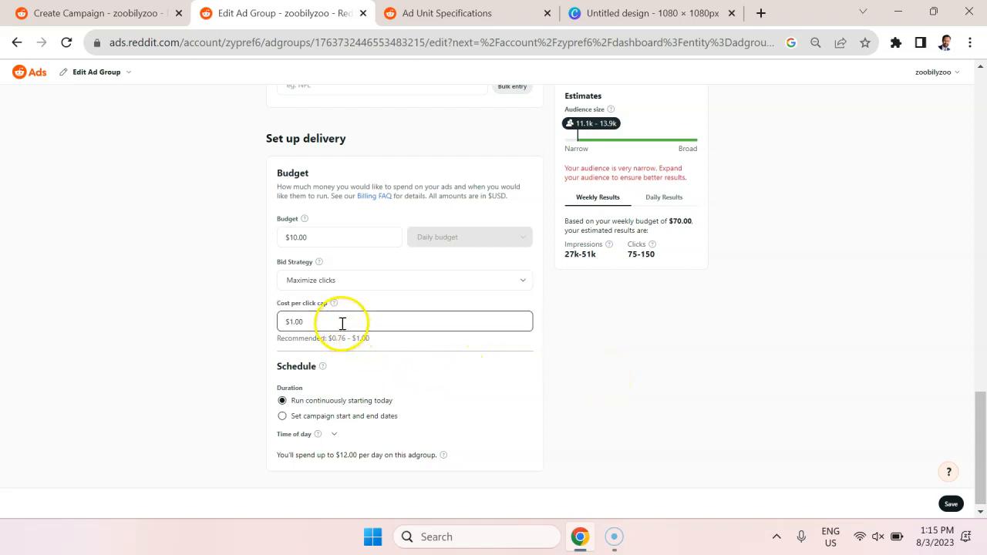
pyautogui.moveTo(329, 321); pyautogui.dragTo(278, 322)
pyautogui.click(636, 334)
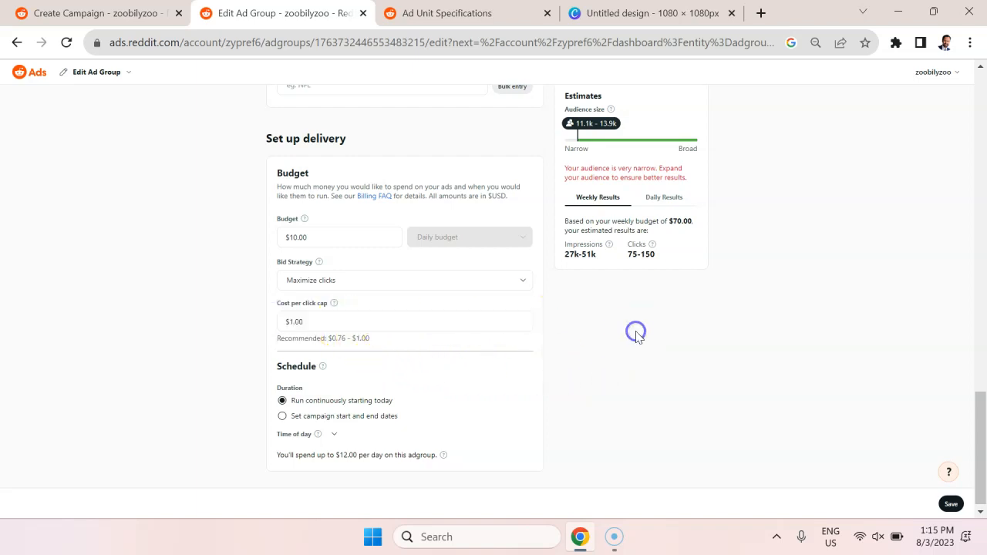
pyautogui.scroll(-1, 636, 337)
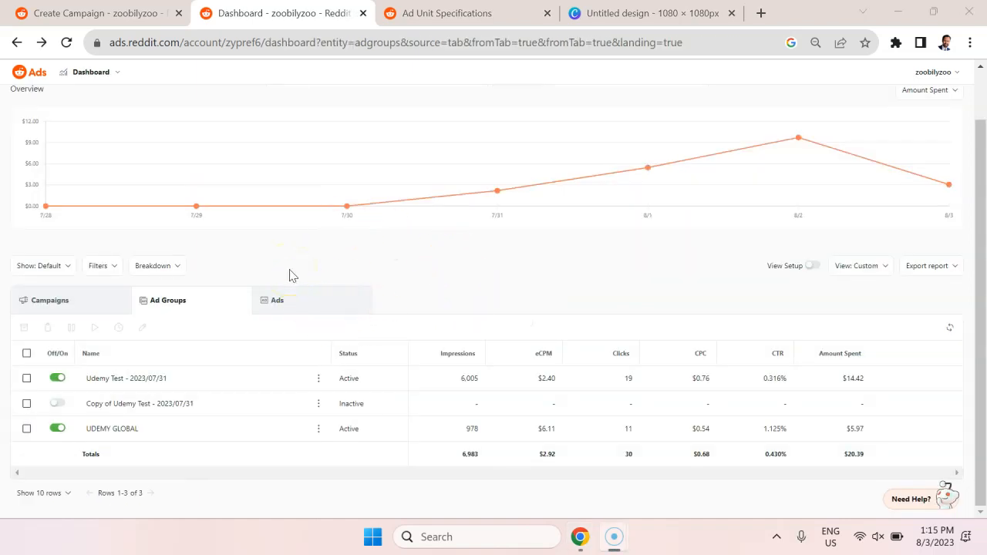
# Break down all ad groups by country and sort the results by clicks
pyautogui.click(164, 275)
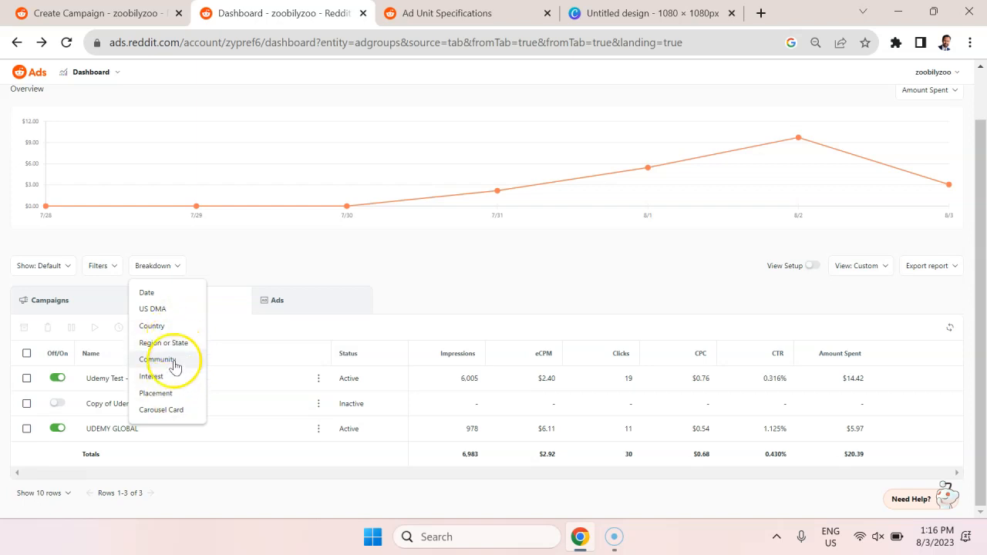
pyautogui.click(164, 331)
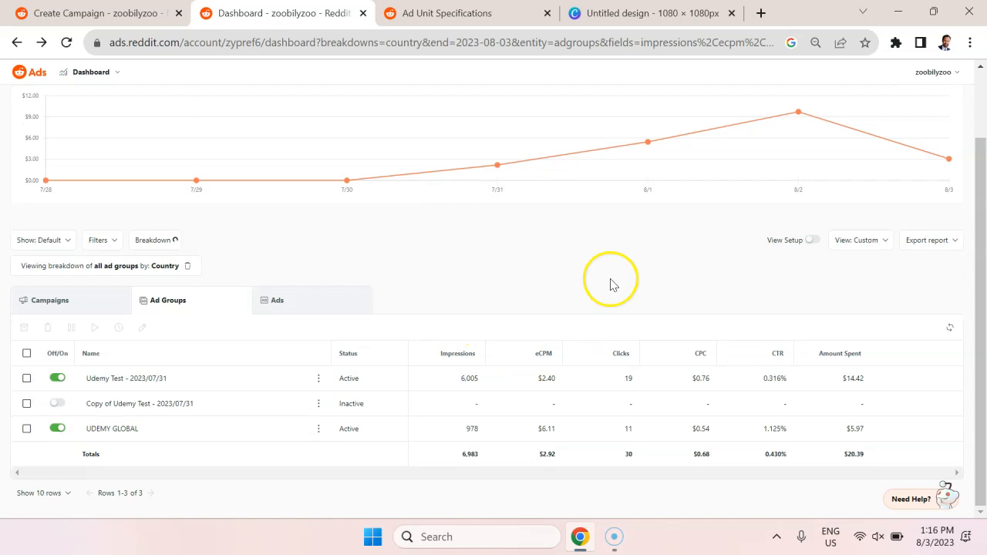
pyautogui.scroll(-3, 610, 284)
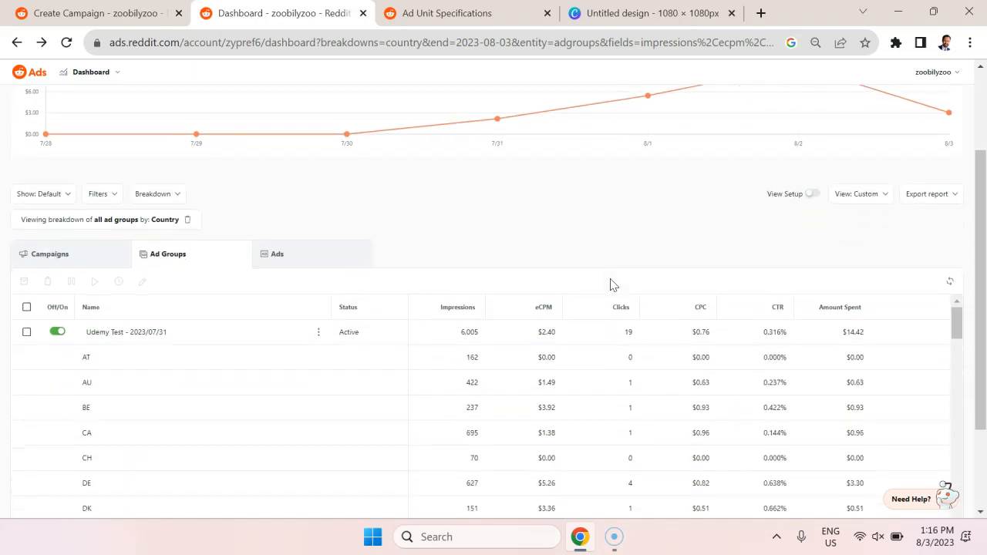
pyautogui.click(621, 185)
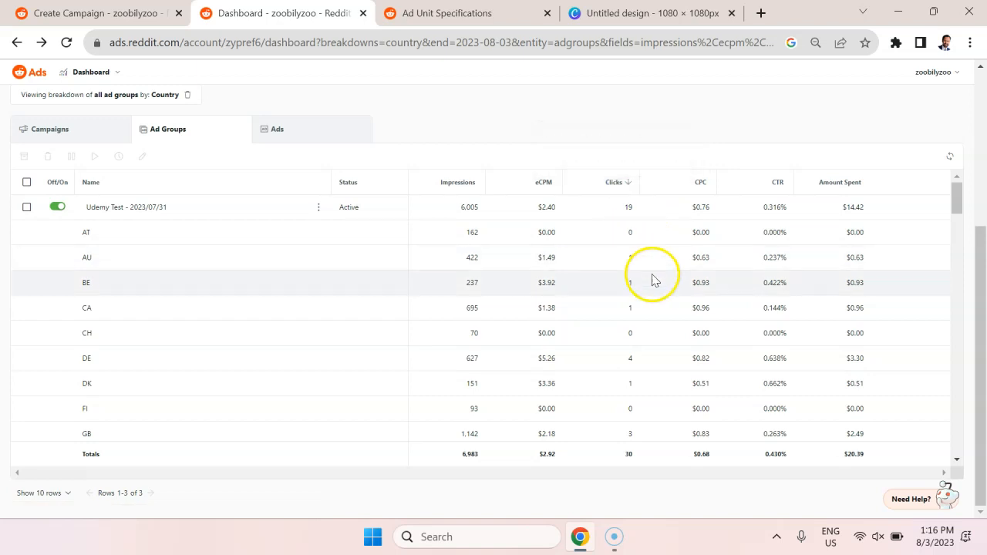
# Examine the country breakdown of the ad groups, comparing clicks across countries
pyautogui.scroll(-1, 654, 301)
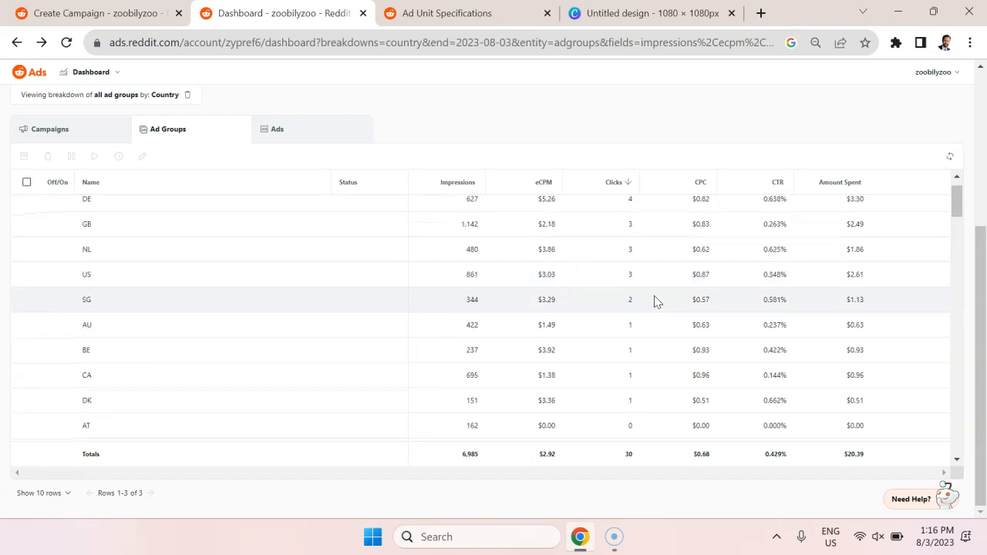
pyautogui.scroll(1, 653, 301)
pyautogui.scroll(-6, 653, 300)
pyautogui.scroll(-10, 654, 301)
pyautogui.scroll(5, 654, 301)
pyautogui.scroll(8, 653, 300)
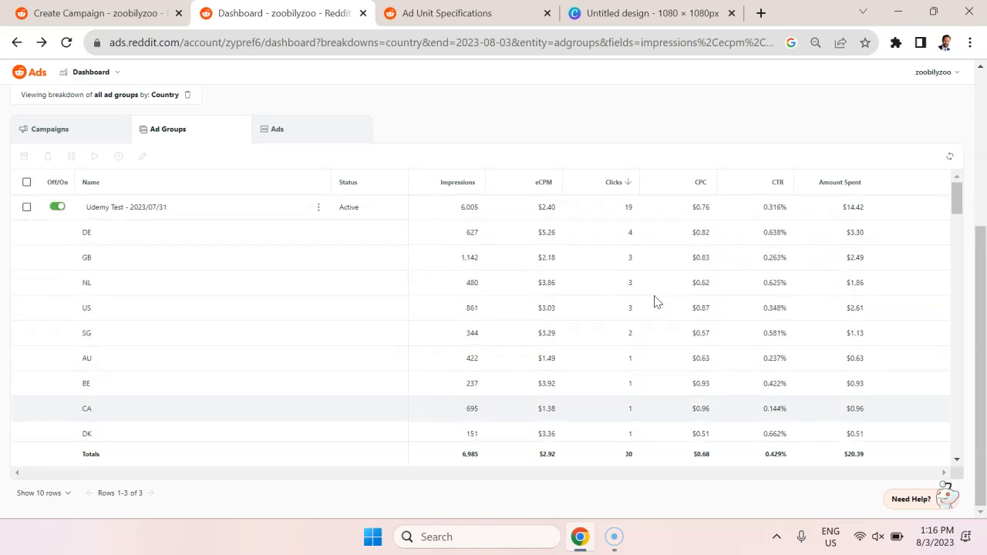
pyautogui.click(630, 306)
pyautogui.doubleClick(631, 258)
pyautogui.scroll(-6, 629, 352)
pyautogui.scroll(7, 629, 353)
pyautogui.scroll(-15, 628, 352)
pyautogui.scroll(15, 628, 353)
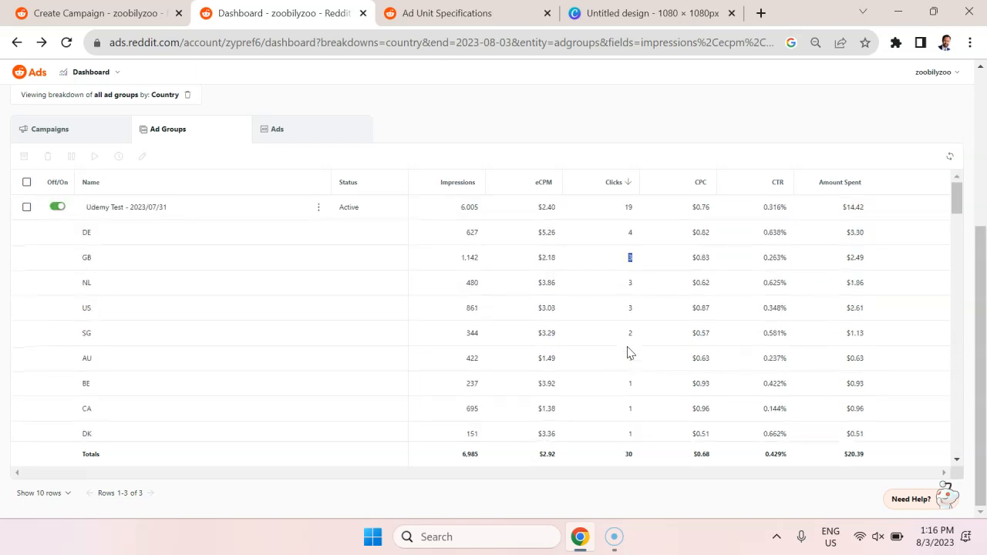
pyautogui.click(642, 145)
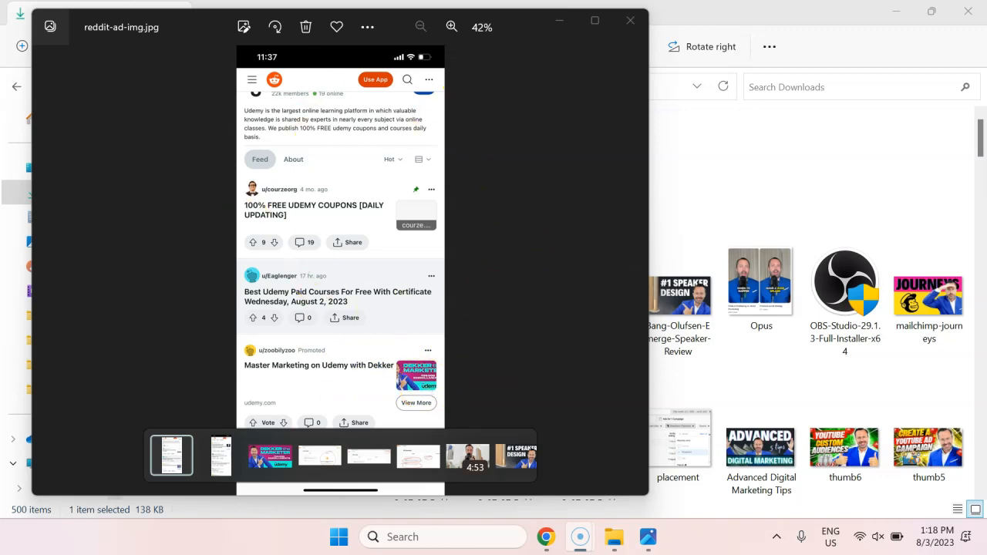
# View the video ad screenshot redditad-vid.jpg, and return to the image ad screenshot reddit-ad-img.jpg
pyautogui.press('Escape')
pyautogui.doubleClick(258, 224)
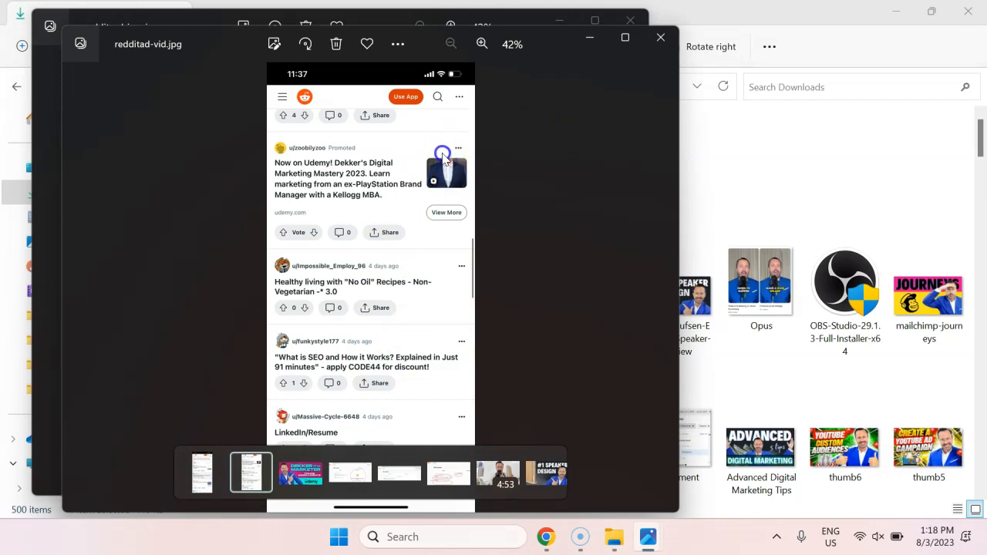
pyautogui.click(516, 26)
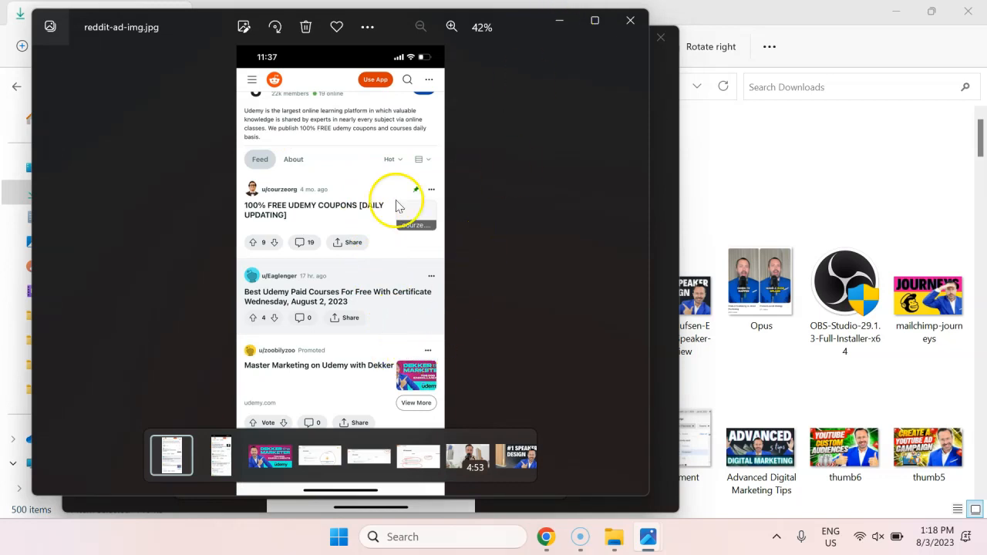
# Minimize the Downloads folder and both screenshot windows to return to the campaign creation page in Chrome
pyautogui.click(882, 11)
pyautogui.click(894, 11)
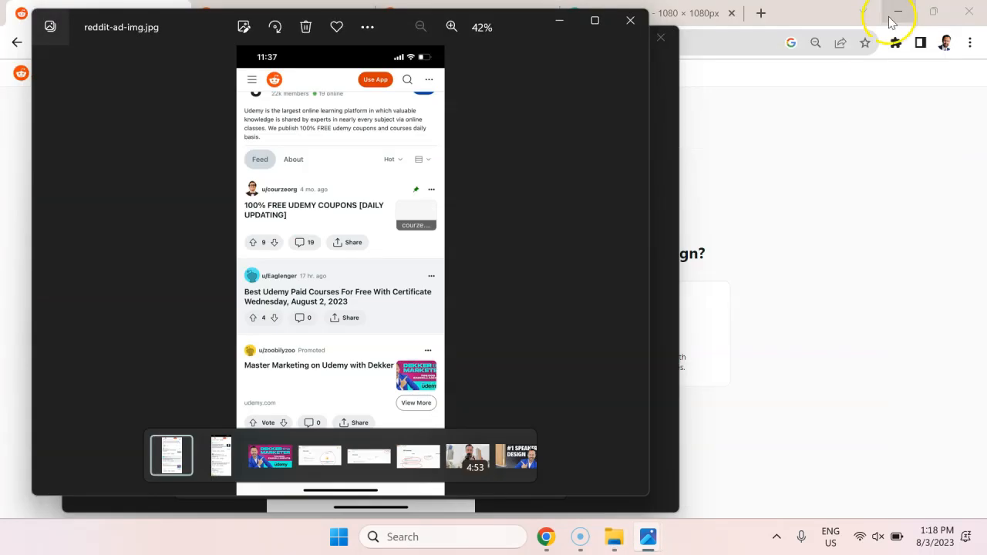
pyautogui.click(559, 27)
pyautogui.click(591, 37)
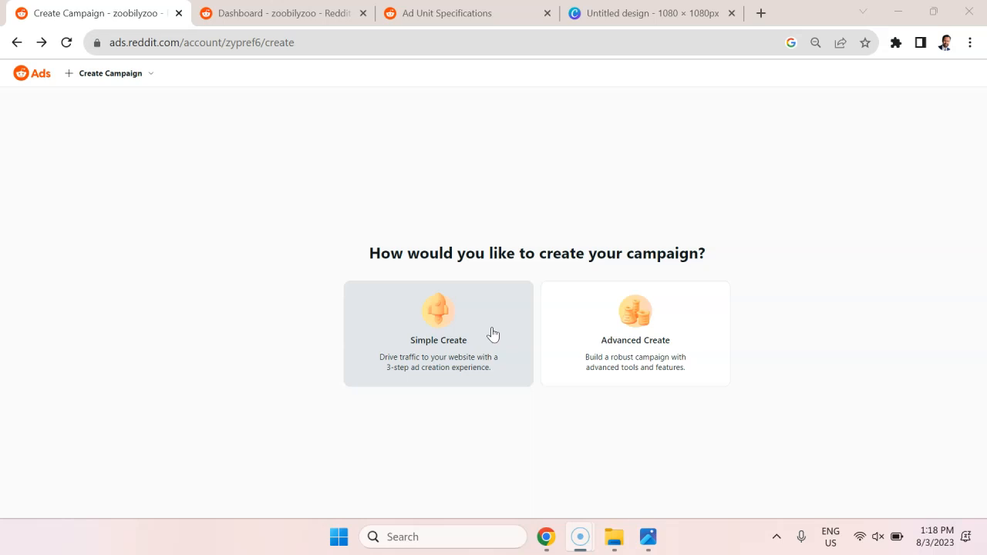
# Switch to the Ad Unit Specifications help article and look through its introduction and text ad requirements
pyautogui.click(330, 15)
pyautogui.scroll(-1, 610, 317)
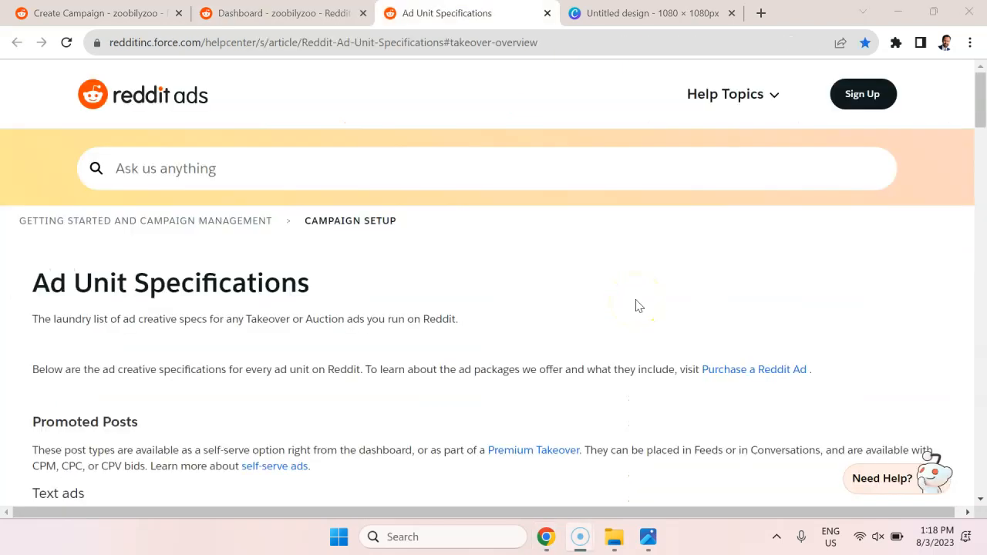
pyautogui.click(263, 42)
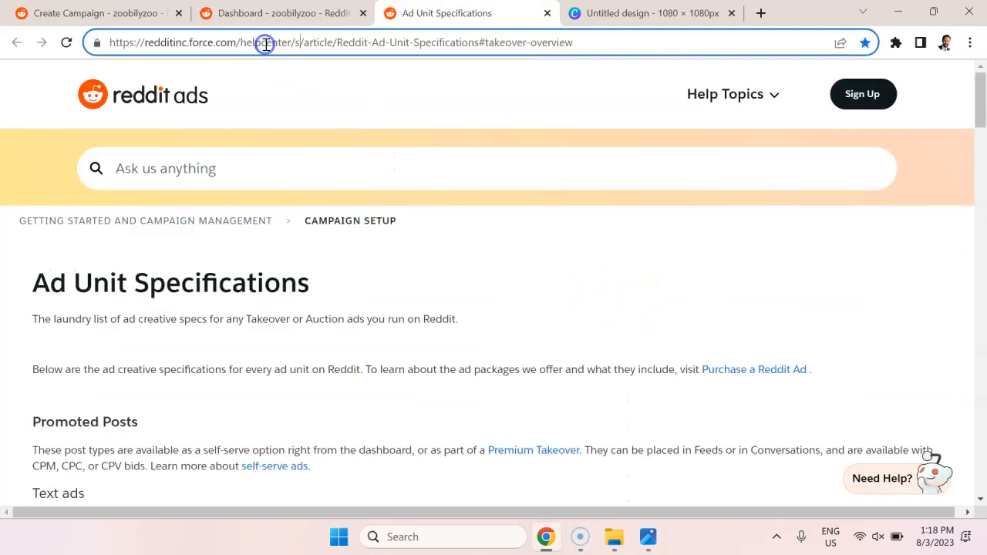
pyautogui.click(535, 223)
pyautogui.click(475, 267)
pyautogui.scroll(-2, 475, 269)
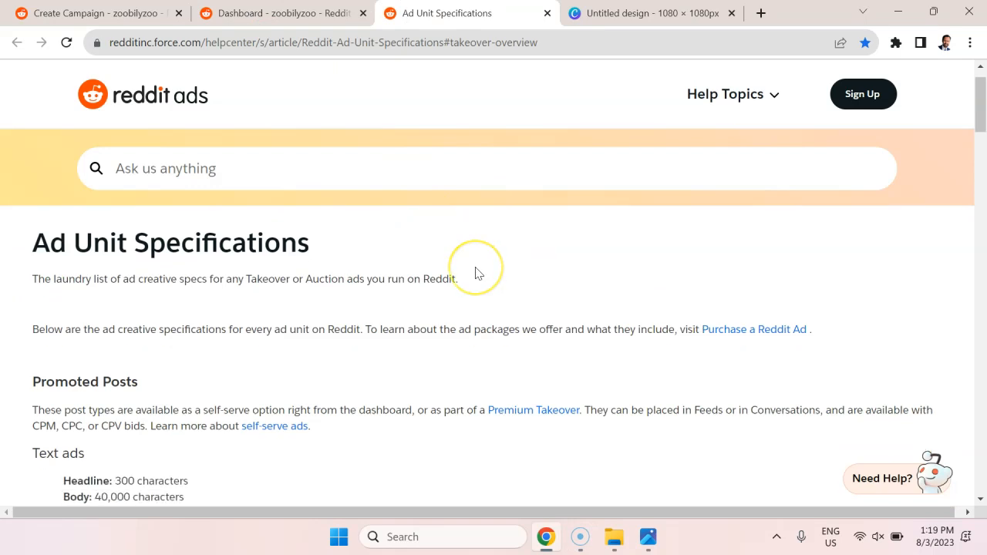
pyautogui.scroll(-2, 475, 273)
pyautogui.scroll(4, 476, 273)
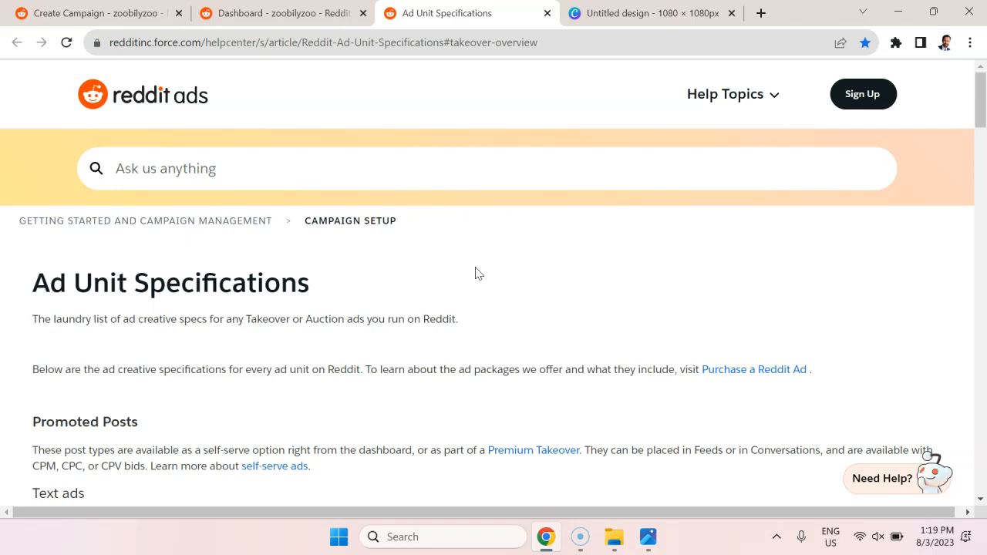
pyautogui.scroll(-5, 476, 273)
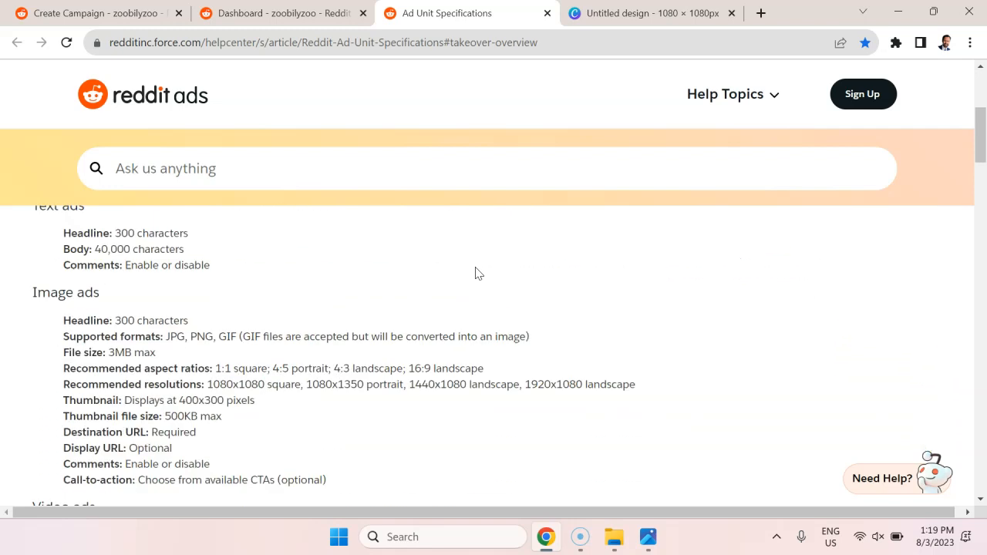
# Highlight the start of the article's web address and review the image ad and video ad specifications
pyautogui.moveTo(264, 43); pyautogui.dragTo(110, 31)
pyautogui.scroll(1, 226, 278)
pyautogui.scroll(-1, 227, 279)
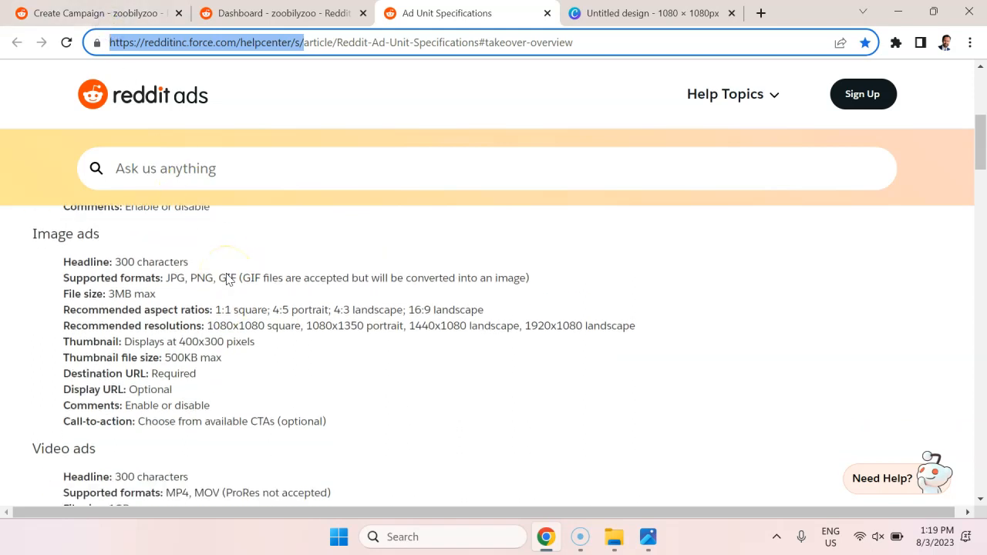
pyautogui.scroll(-1, 169, 331)
pyautogui.scroll(-2, 254, 393)
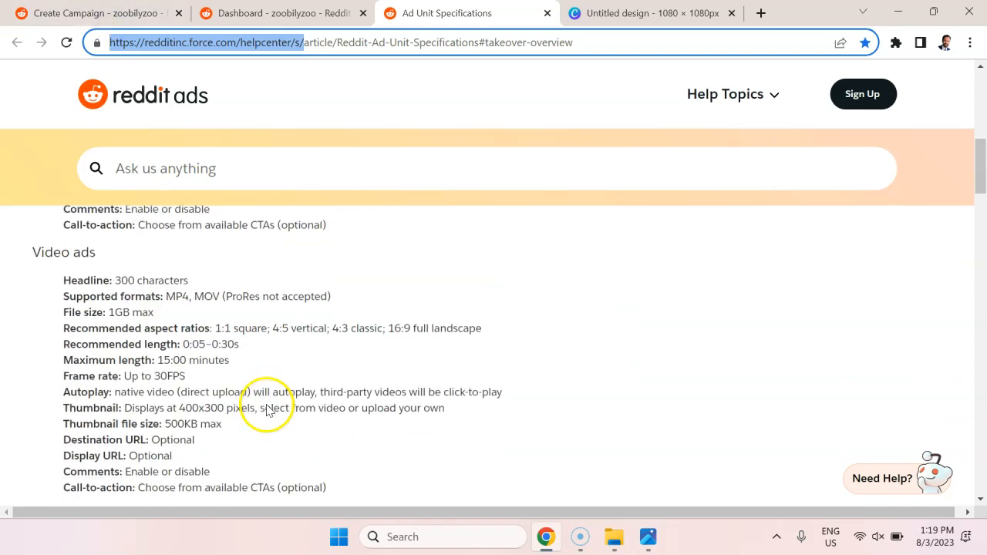
# Review the specifications for conversation placement, Premium Takeover units, trending placements and vertical video placement
pyautogui.scroll(-3, 281, 378)
pyautogui.scroll(-5, 295, 393)
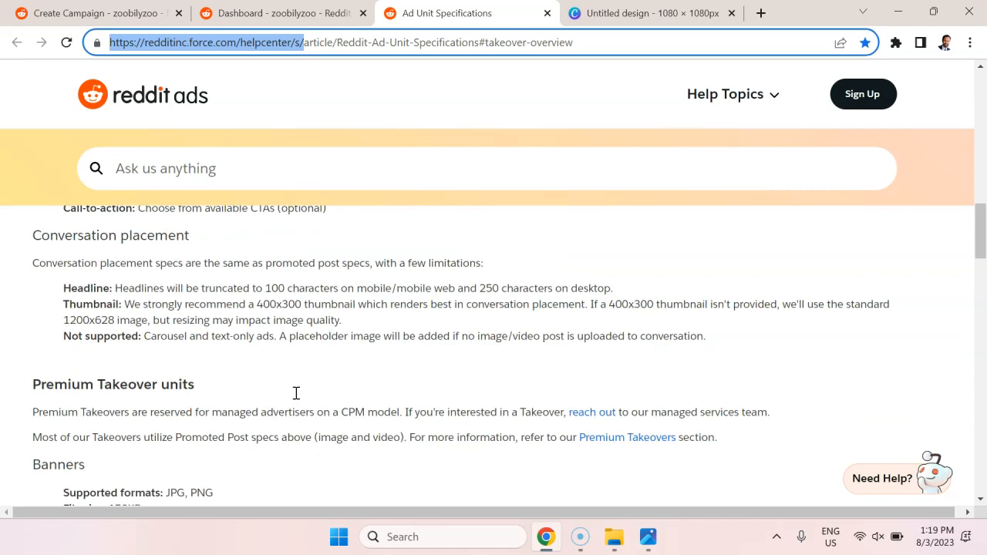
pyautogui.scroll(-5, 296, 393)
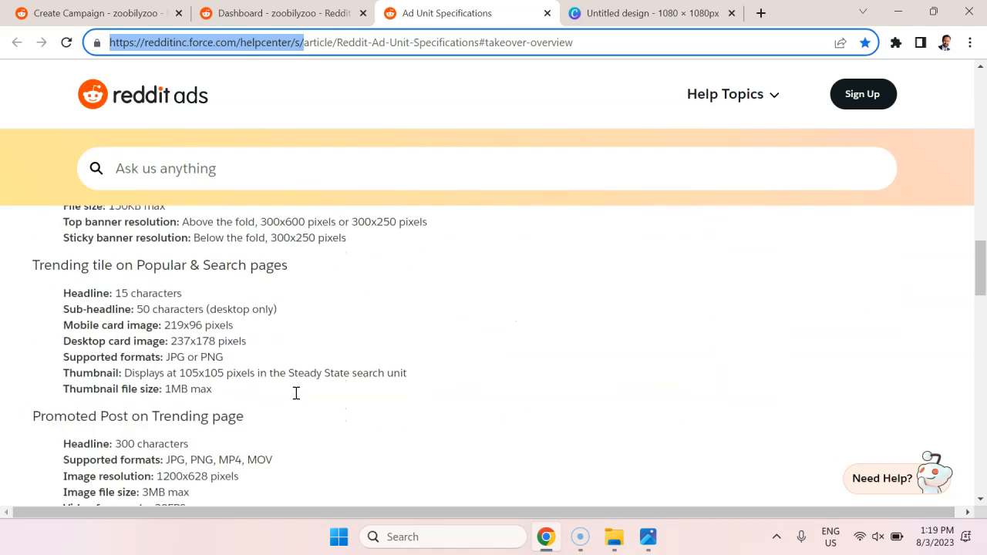
pyautogui.scroll(-5, 296, 393)
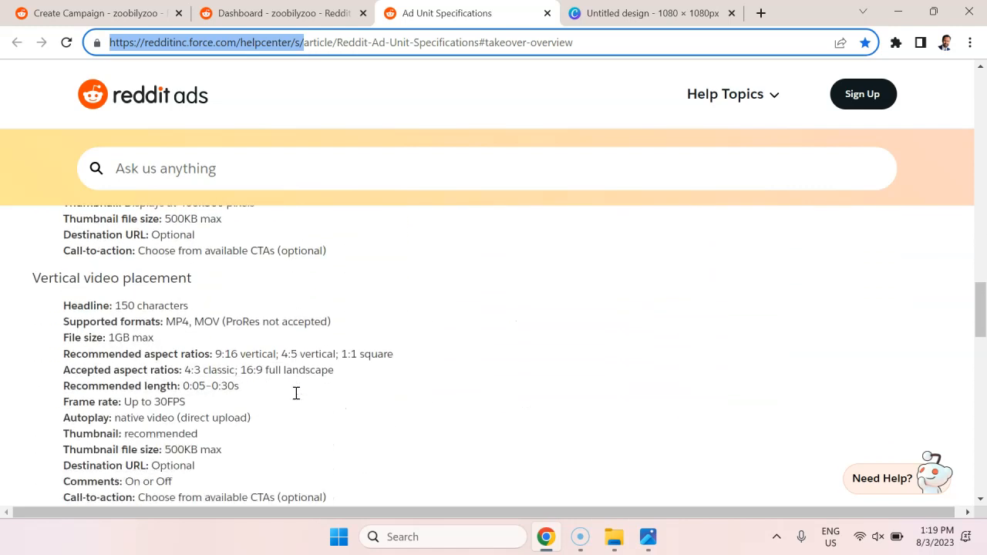
pyautogui.scroll(-2, 296, 393)
pyautogui.scroll(2, 296, 393)
pyautogui.scroll(-4, 296, 393)
pyautogui.scroll(-3, 296, 393)
pyautogui.scroll(20, 296, 393)
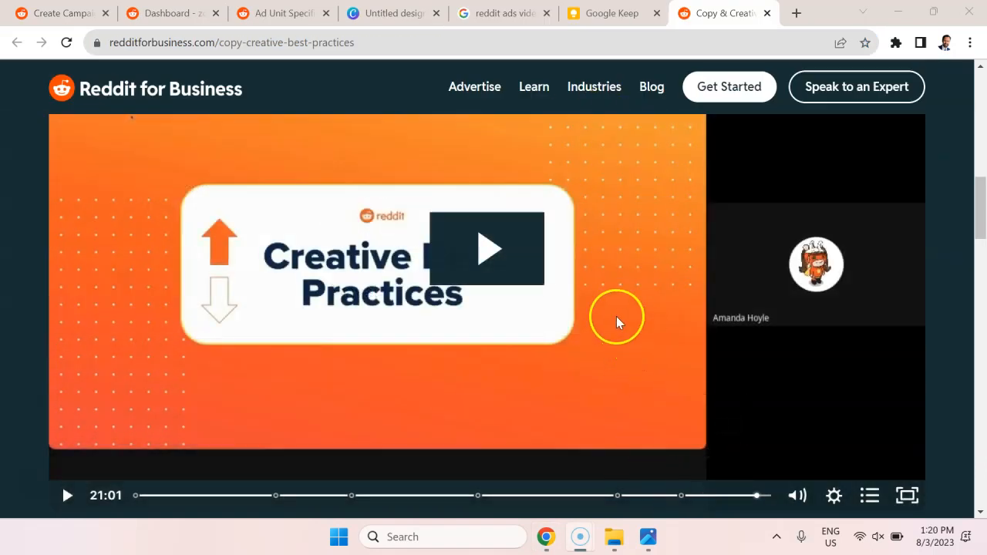
pyautogui.click(558, 264)
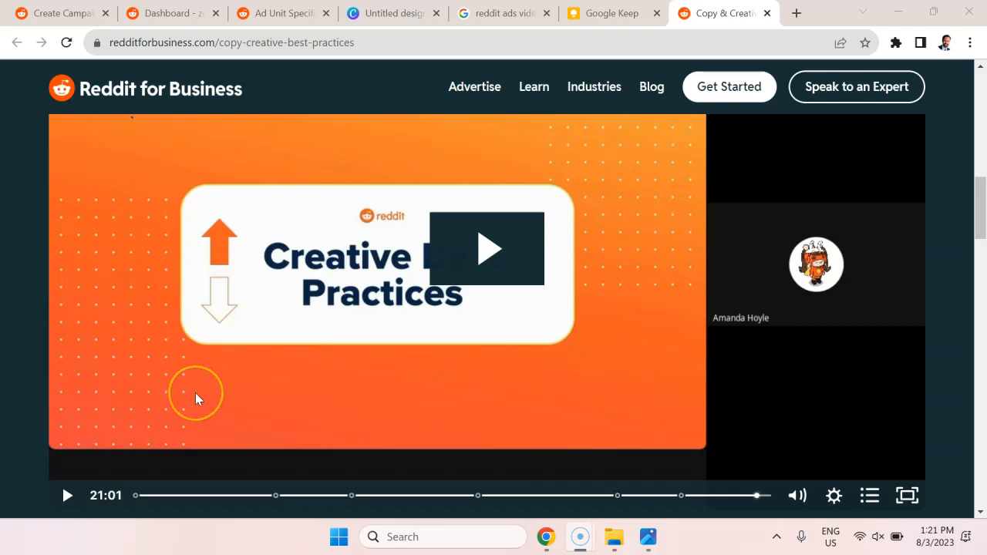
pyautogui.click(146, 425)
pyautogui.click(124, 460)
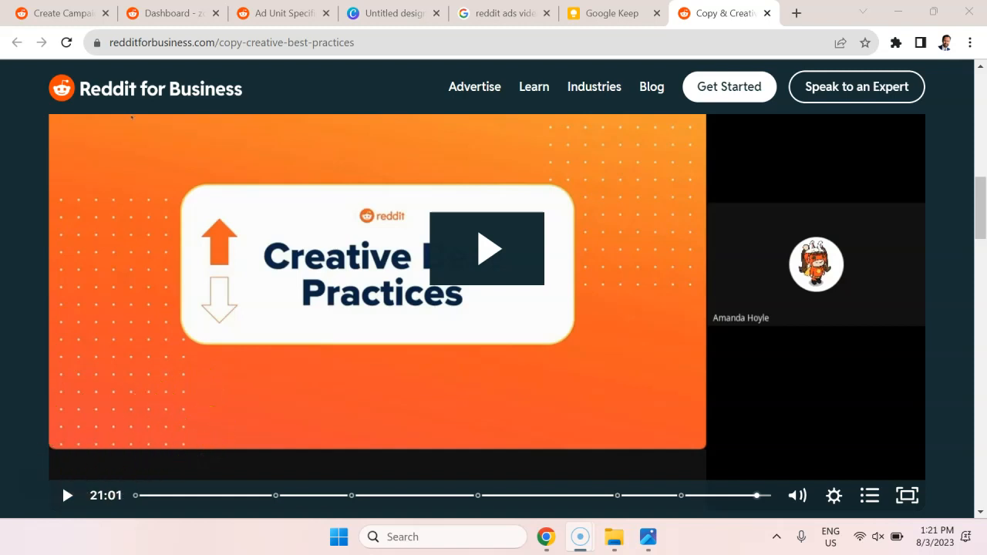